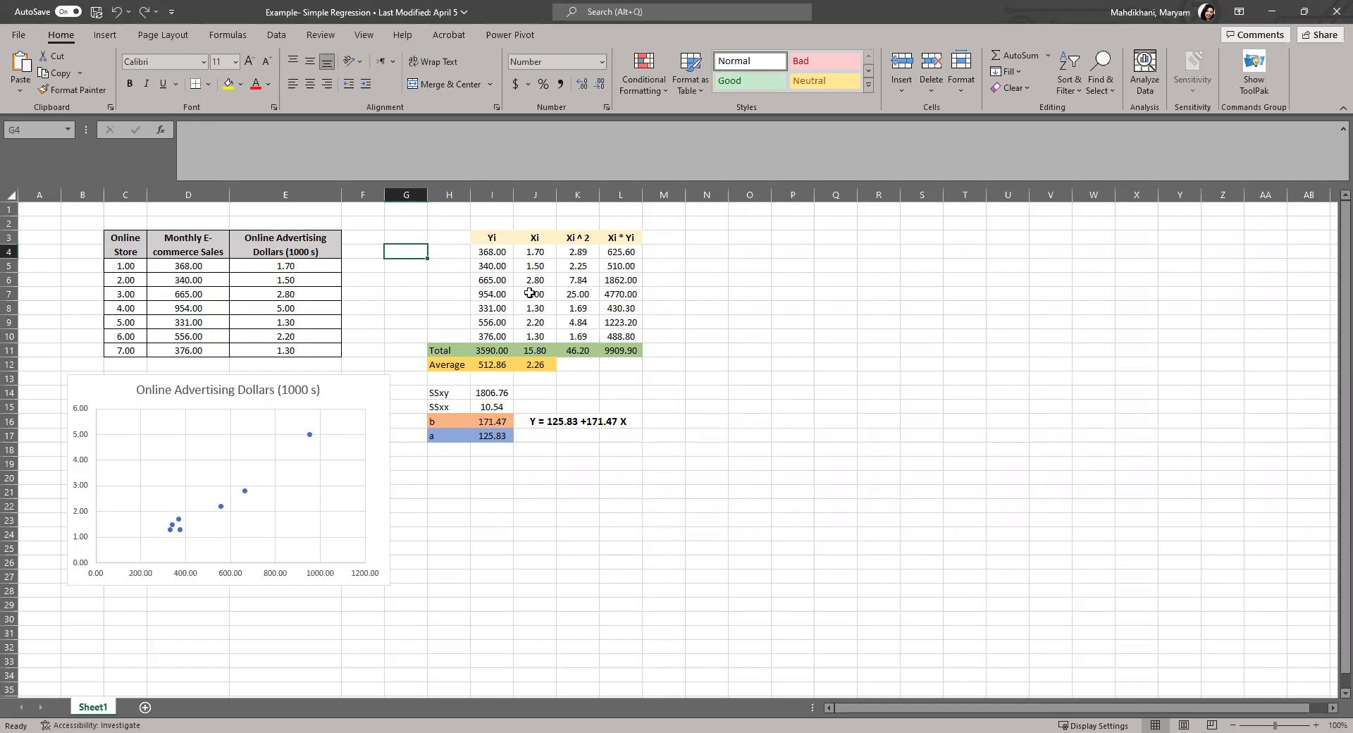
pyautogui.click(498, 251)
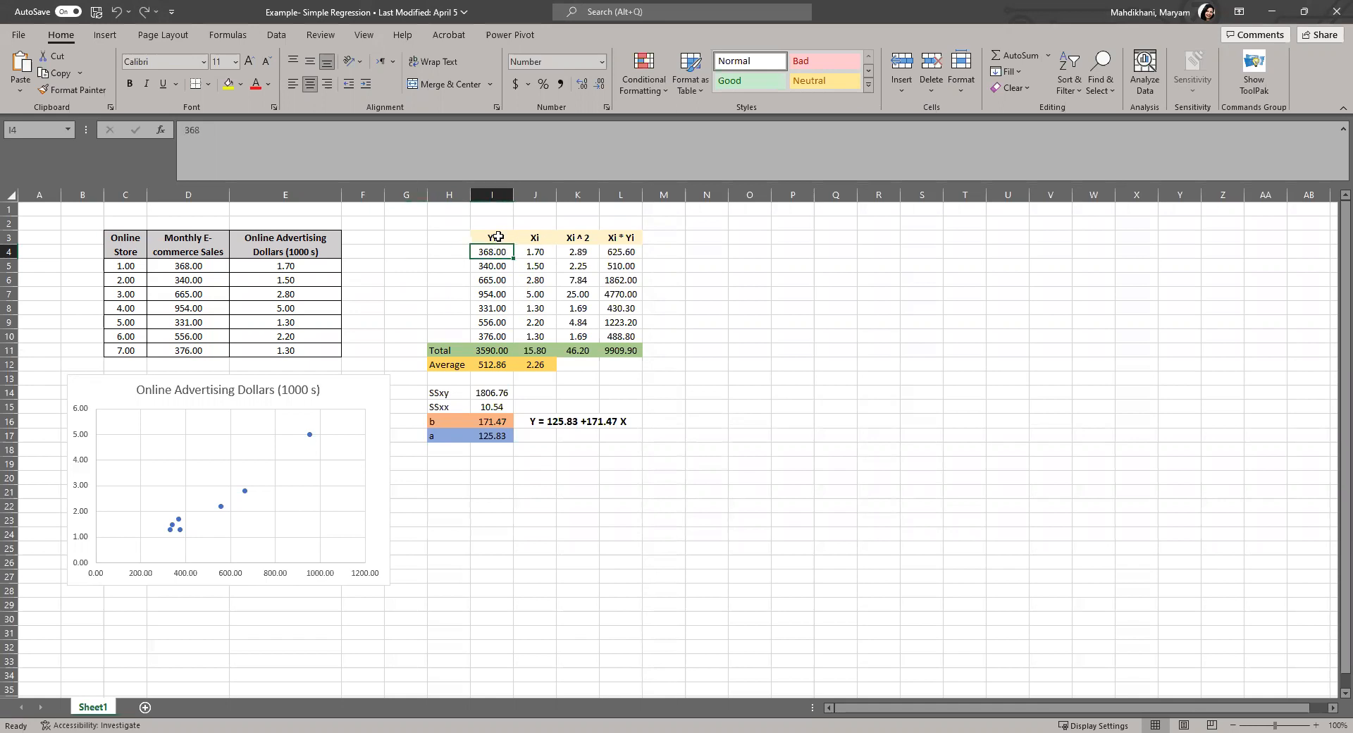
pyautogui.moveTo(173, 267); pyautogui.dragTo(174, 350)
pyautogui.rightClick(173, 339)
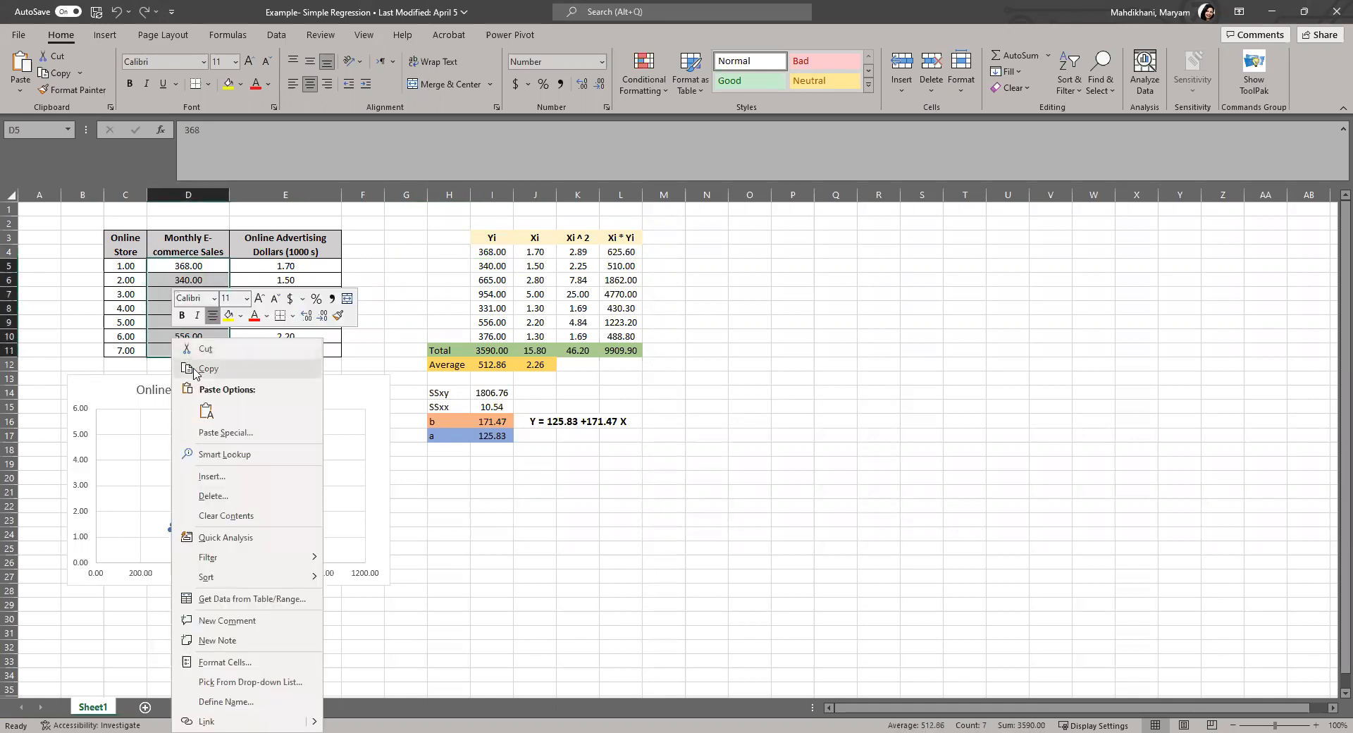
pyautogui.click(195, 368)
pyautogui.click(484, 252)
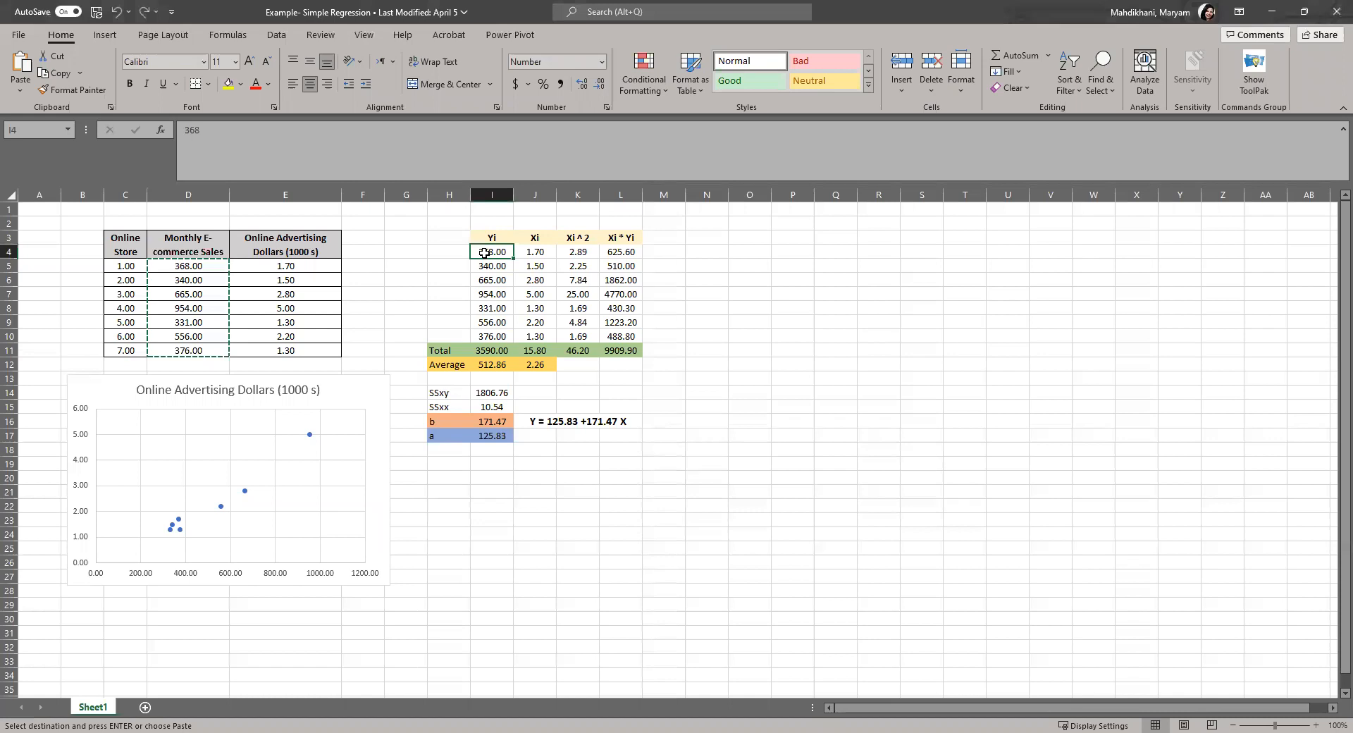
# Clear the contents of the Yi, Xi, Xi^2 and Xi*Yi data cells in I4:L10, keeping the headers and totals
pyautogui.click(692, 336)
pyautogui.moveTo(484, 337); pyautogui.dragTo(620, 252)
pyautogui.rightClick(620, 254)
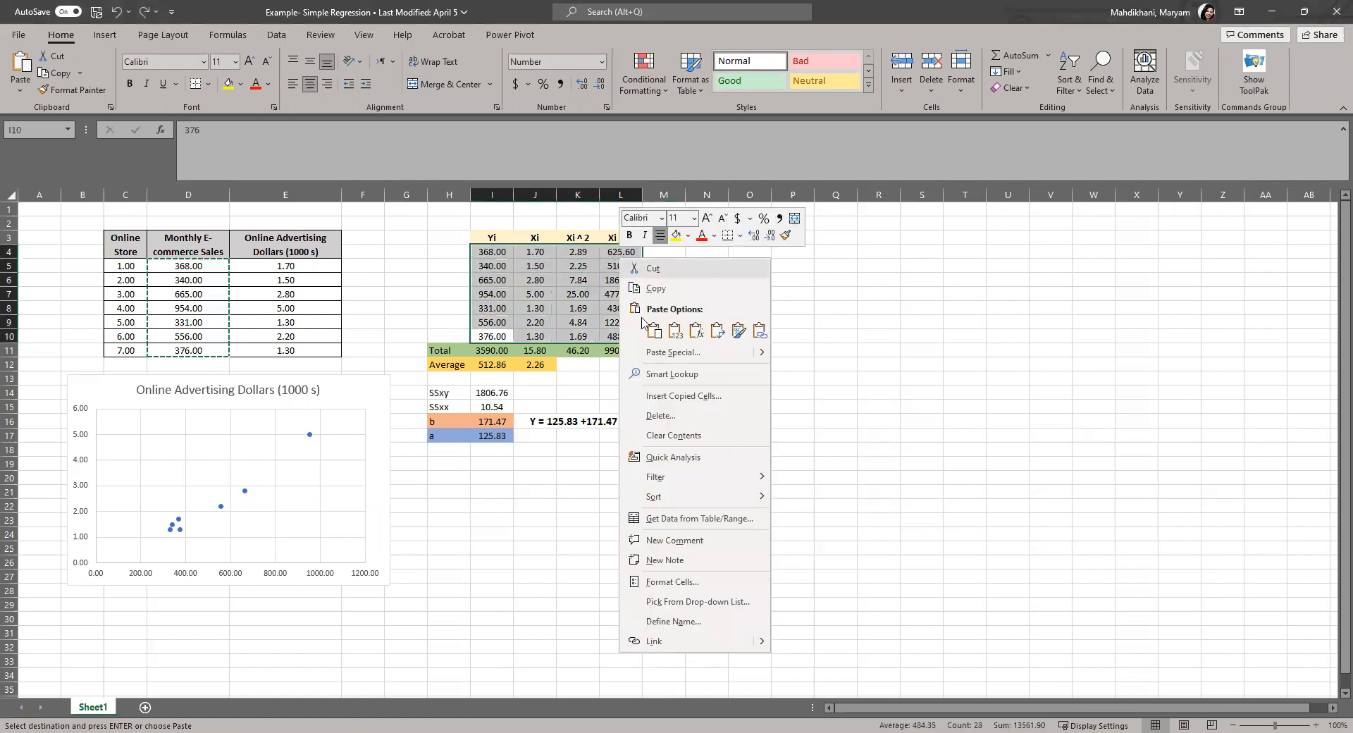
pyautogui.click(690, 437)
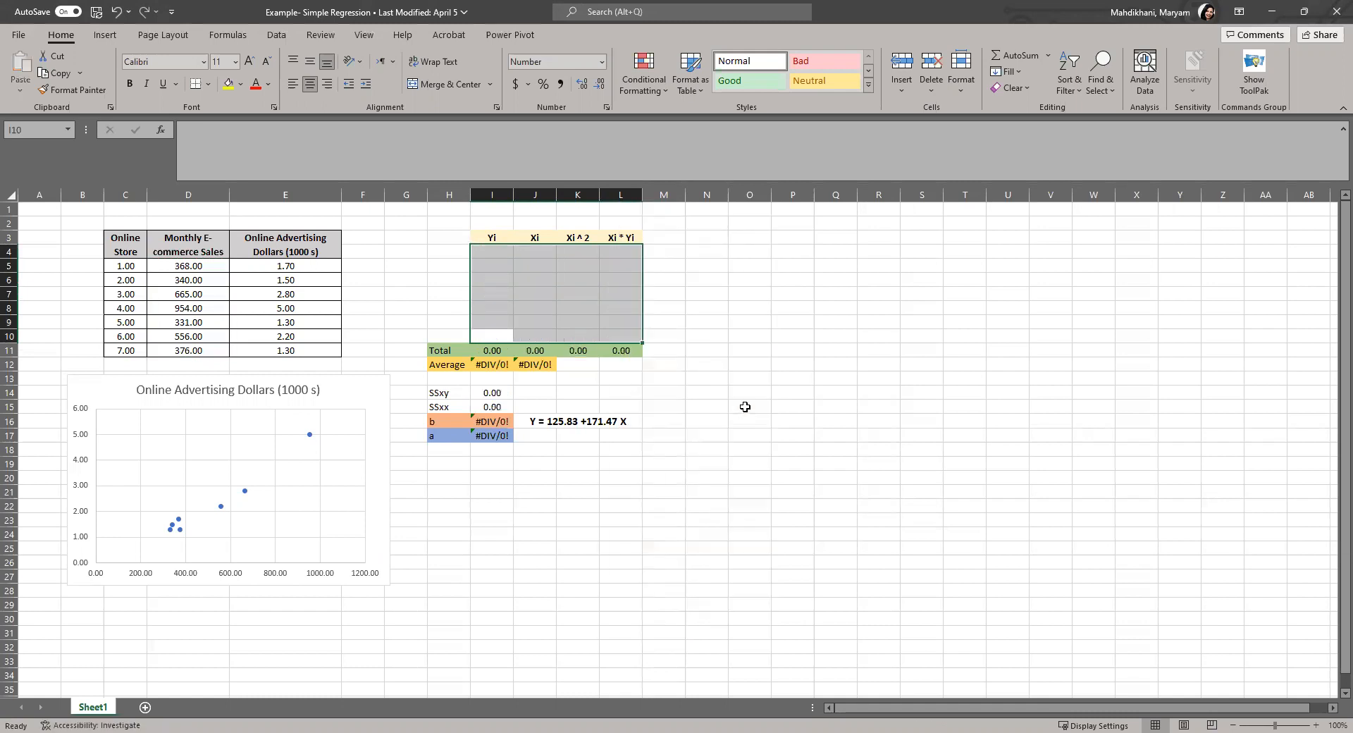
pyautogui.click(745, 405)
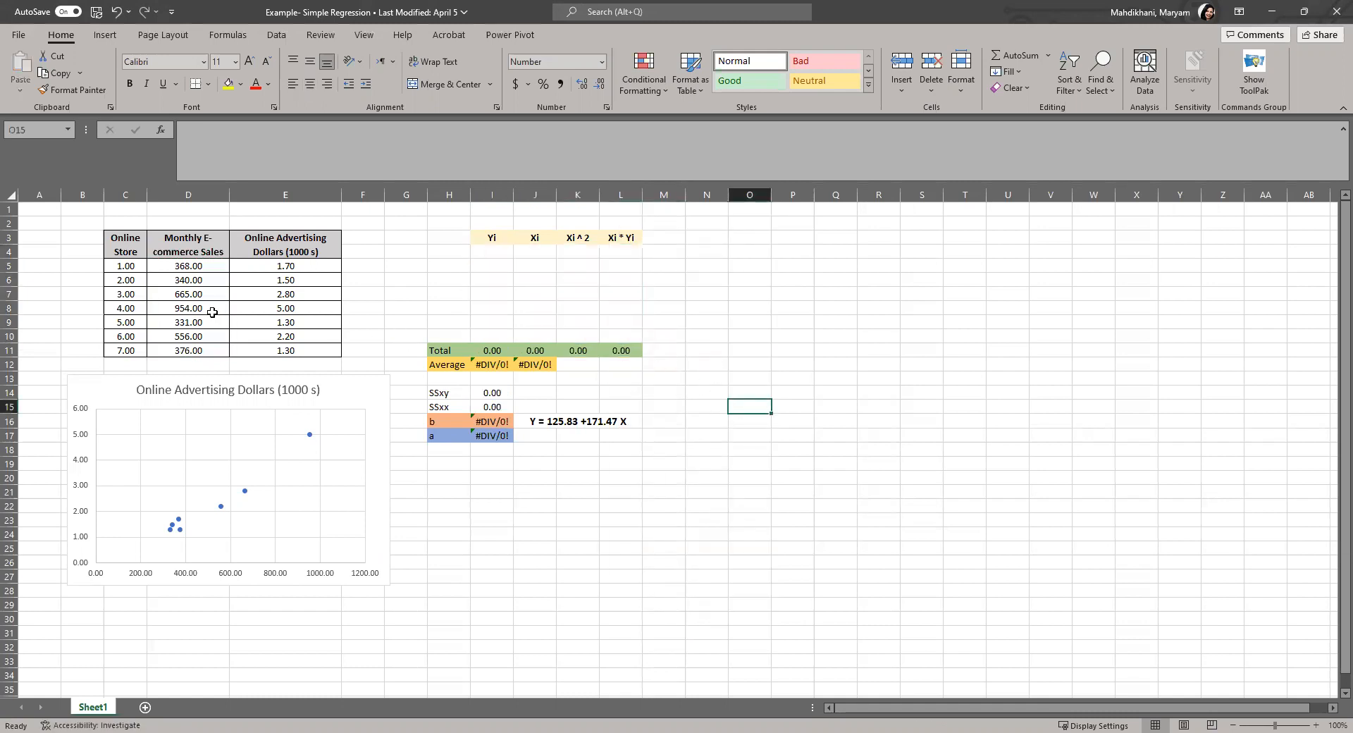
# Copy the monthly e-commerce sales values from D5:D11 into the Yi column starting at I4
pyautogui.moveTo(207, 269); pyautogui.dragTo(211, 350)
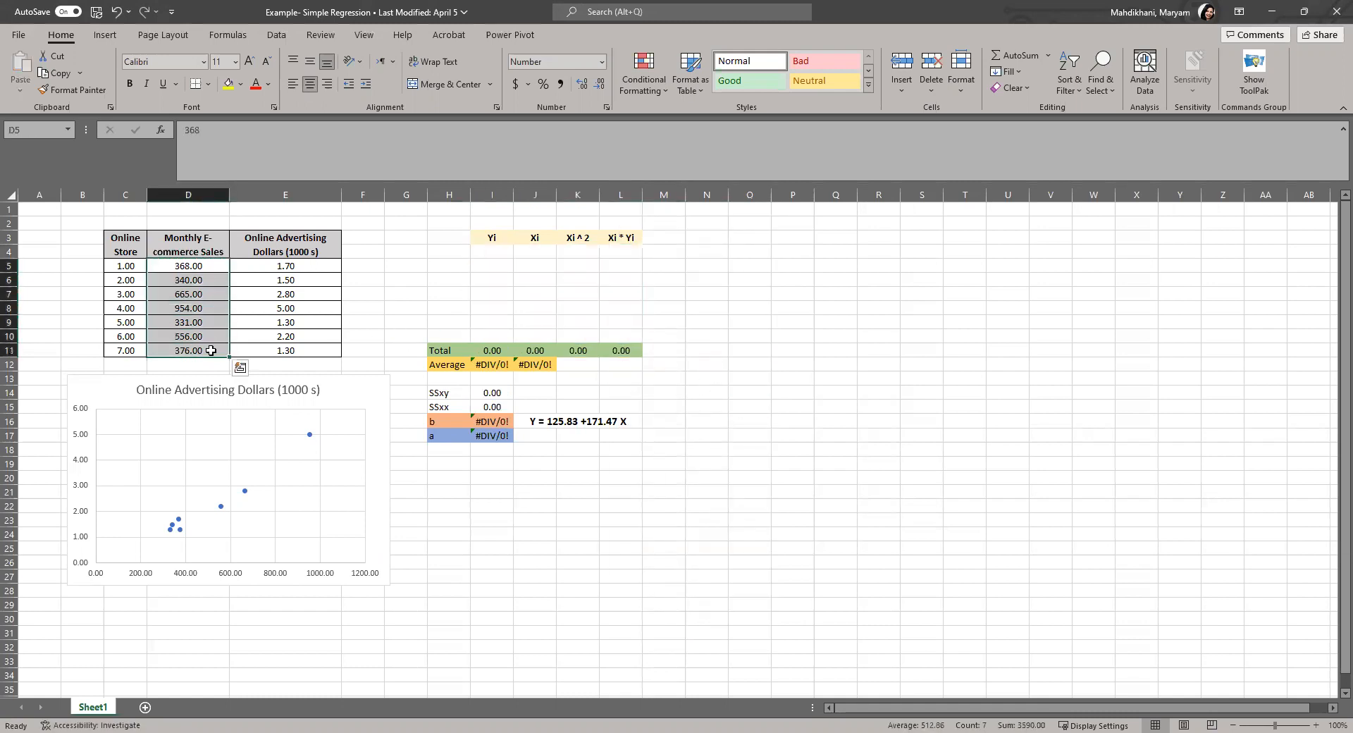
pyautogui.hotkey('ctrl', 'c')
pyautogui.click(493, 254)
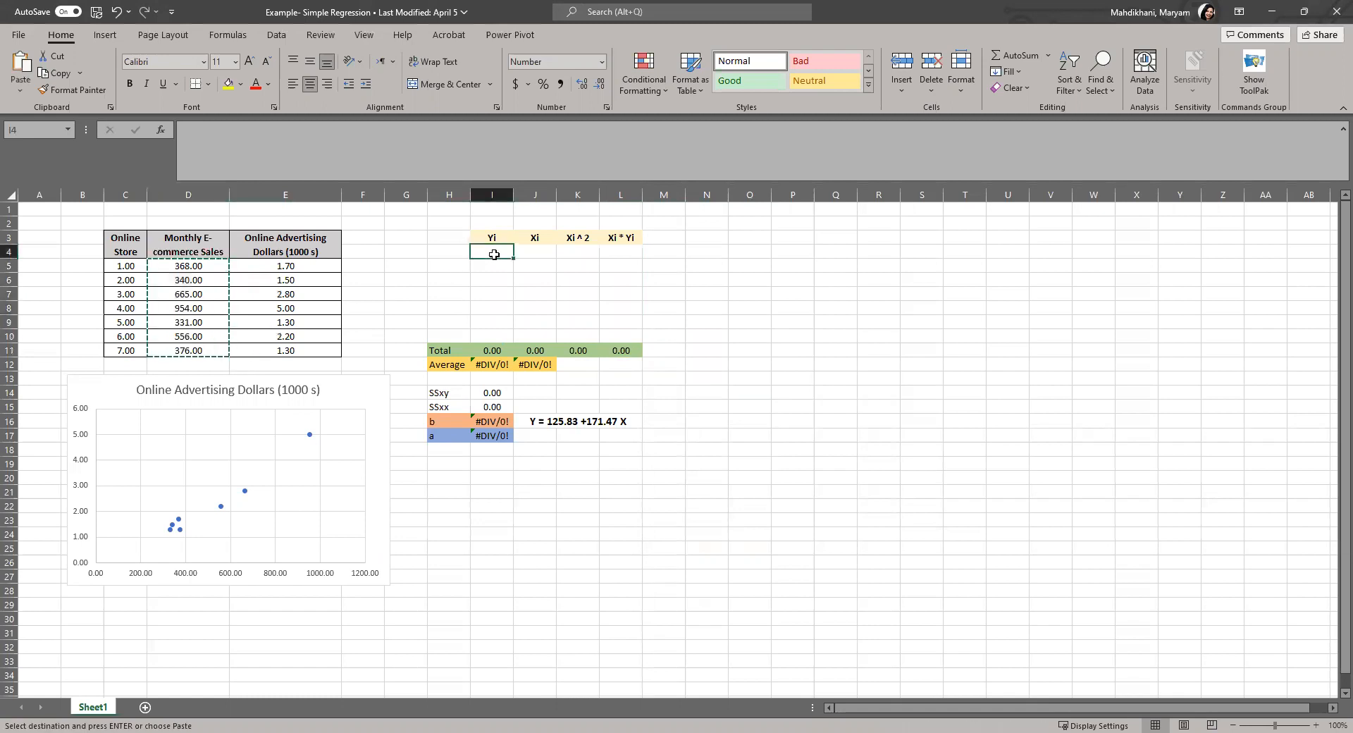
pyautogui.hotkey('ctrl', 'v')
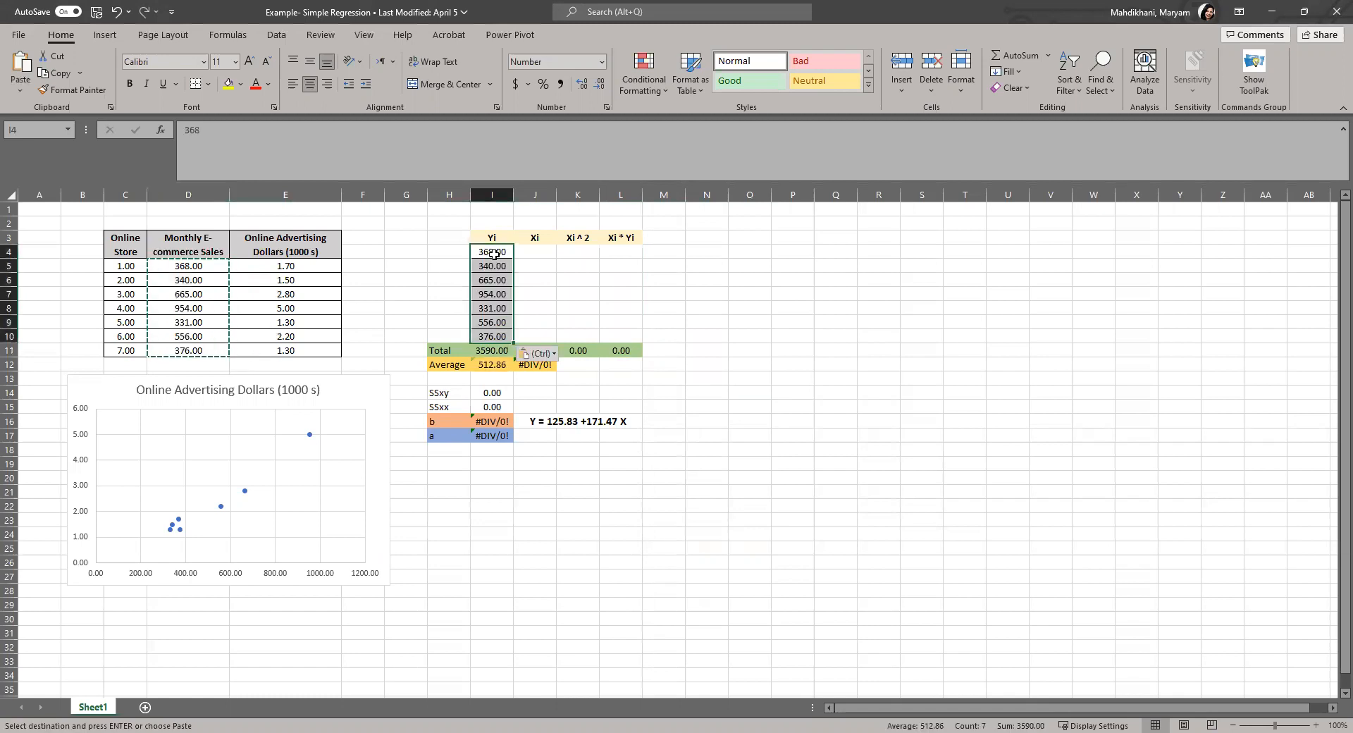
# Copy the online advertising dollar values from E5:E11 into the Xi column starting at J4
pyautogui.click(260, 266)
pyautogui.moveTo(260, 266); pyautogui.dragTo(274, 350)
pyautogui.hotkey('ctrl', 'c')
pyautogui.click(541, 253)
pyautogui.hotkey('ctrl', 'v')
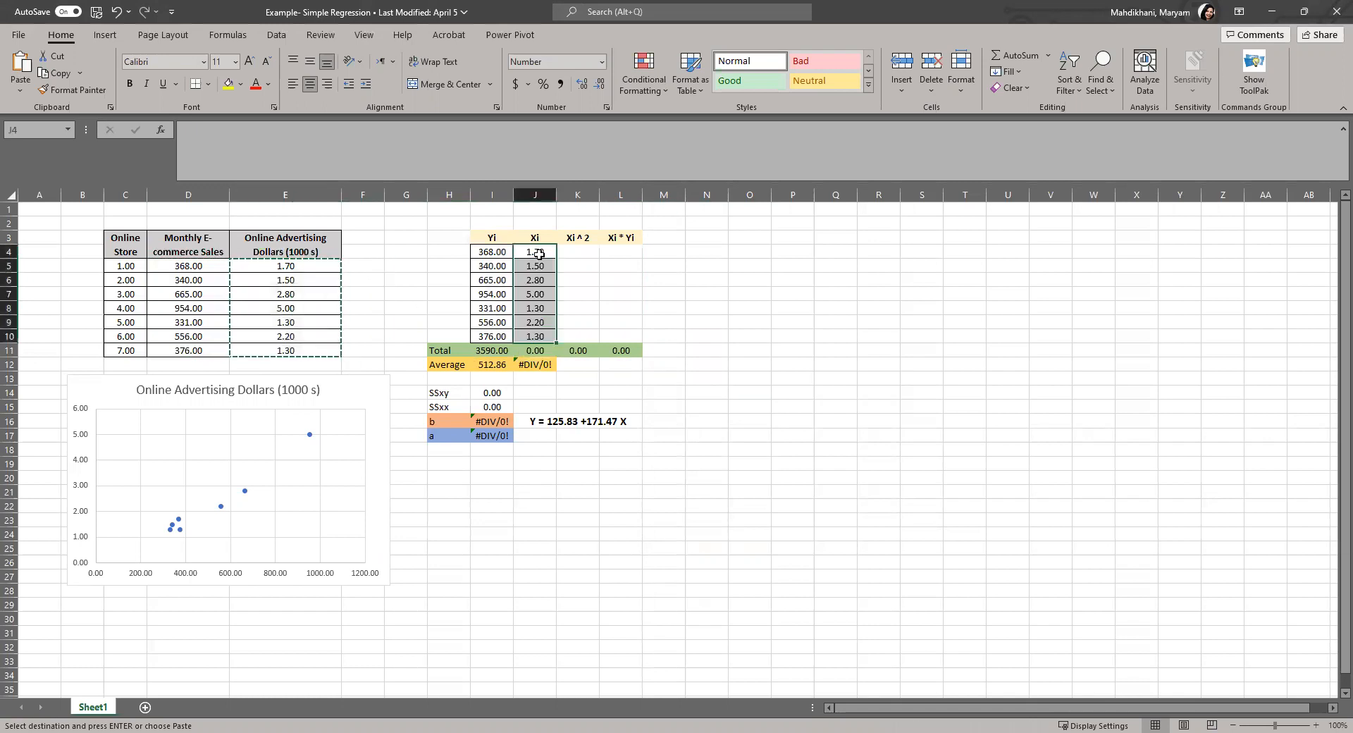
# Calculate the Xi^2 column by entering =J4^2 in K4 and filling the formula down to K10
pyautogui.click(578, 253)
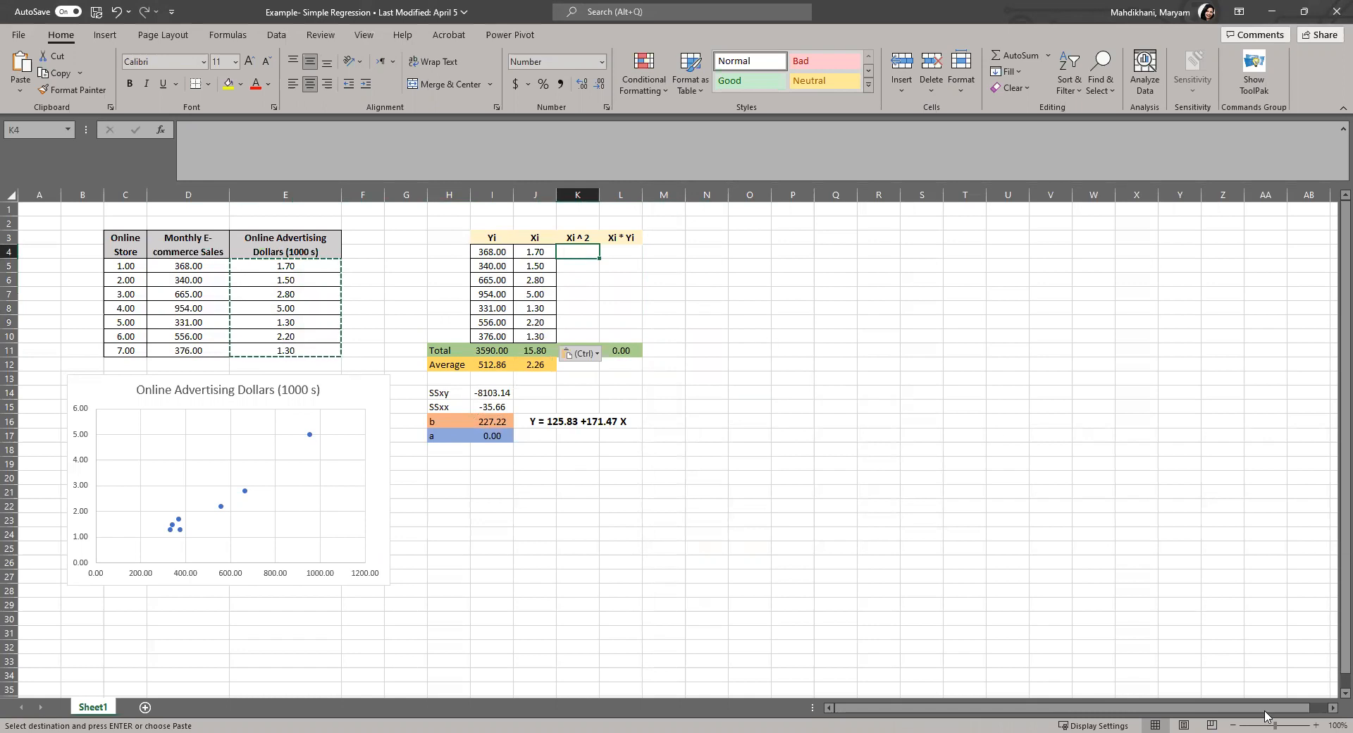
pyautogui.moveTo(1274, 725); pyautogui.dragTo(1286, 725)
pyautogui.moveTo(925, 707); pyautogui.dragTo(950, 707)
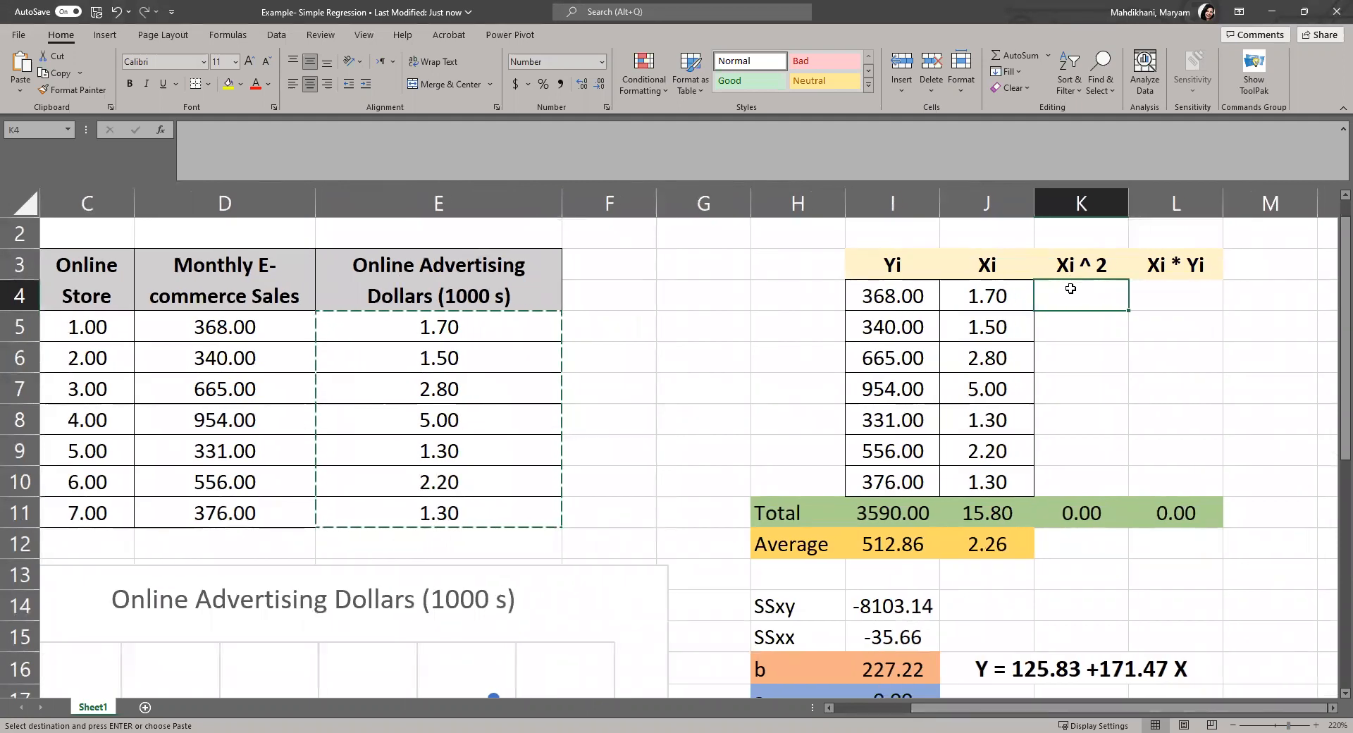
pyautogui.write('=')
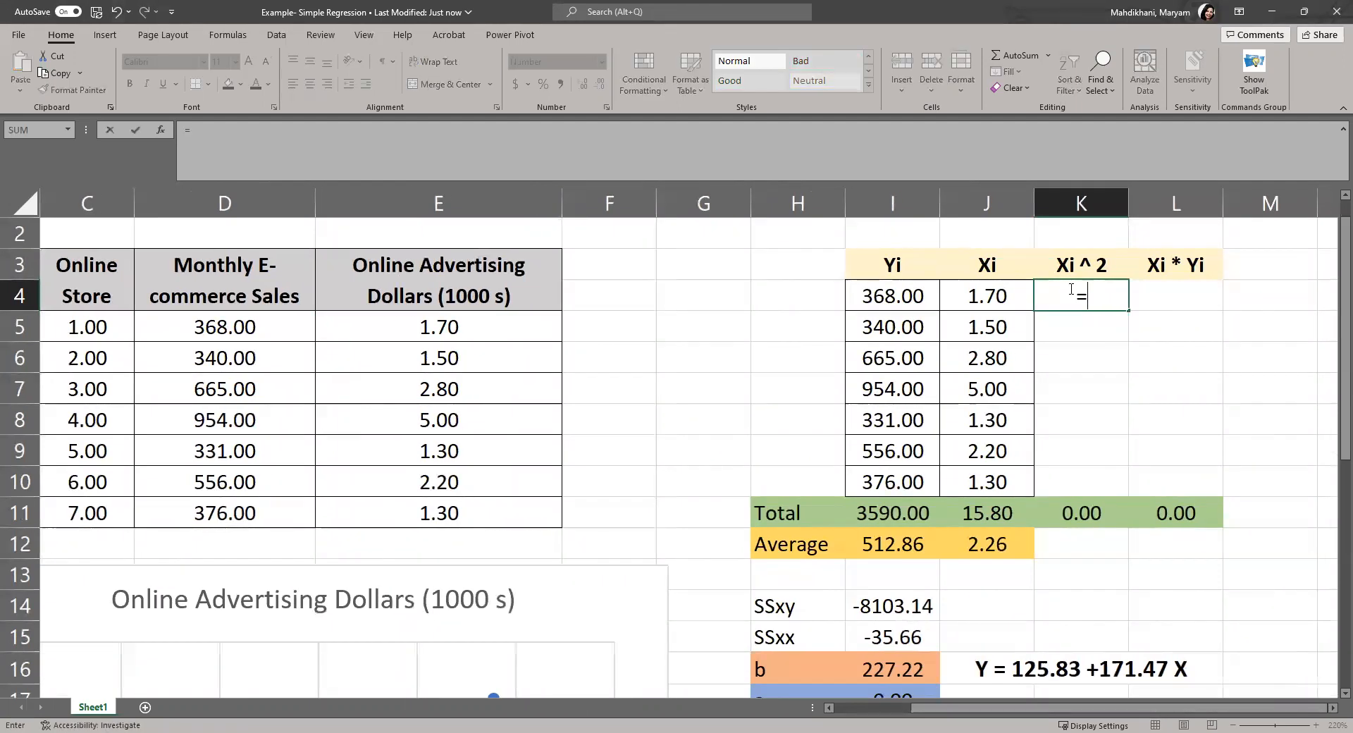
pyautogui.click(1003, 296)
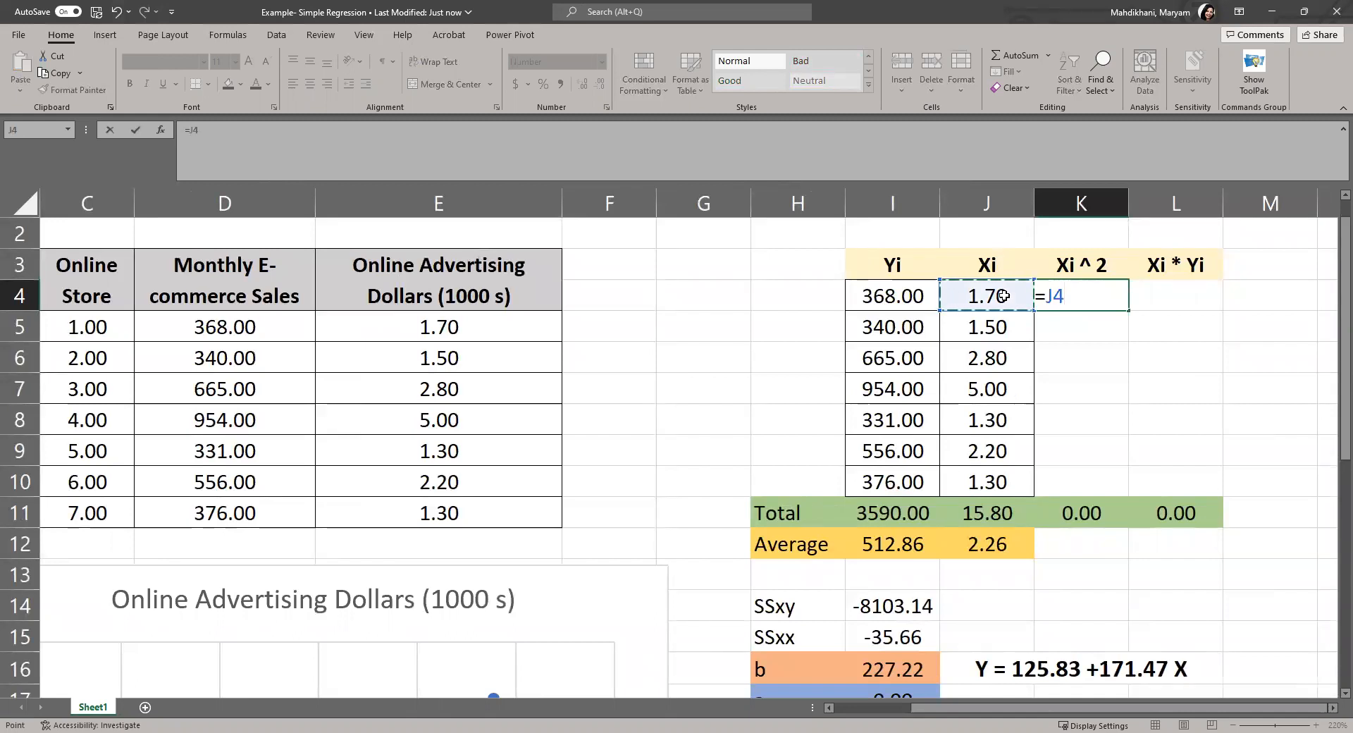
pyautogui.write('^')
pyautogui.write('2')
pyautogui.press('Return')
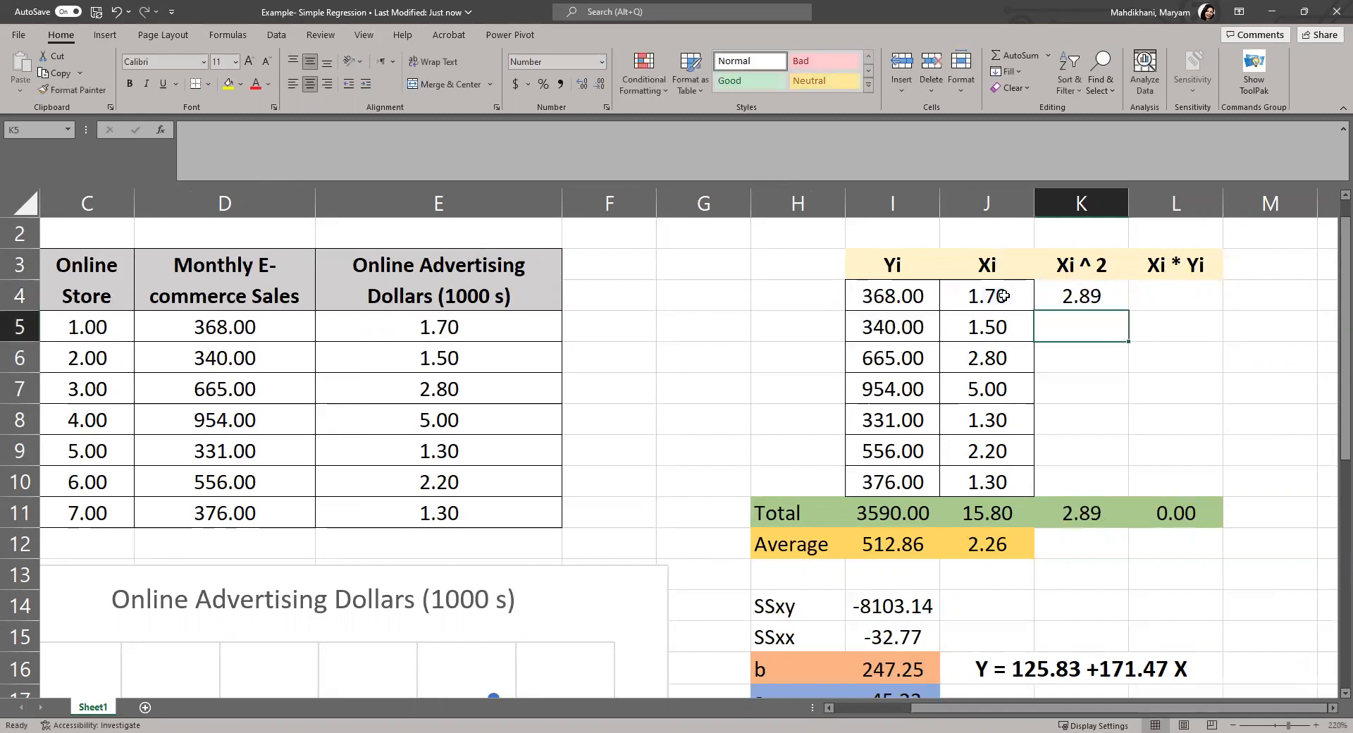
pyautogui.click(1119, 292)
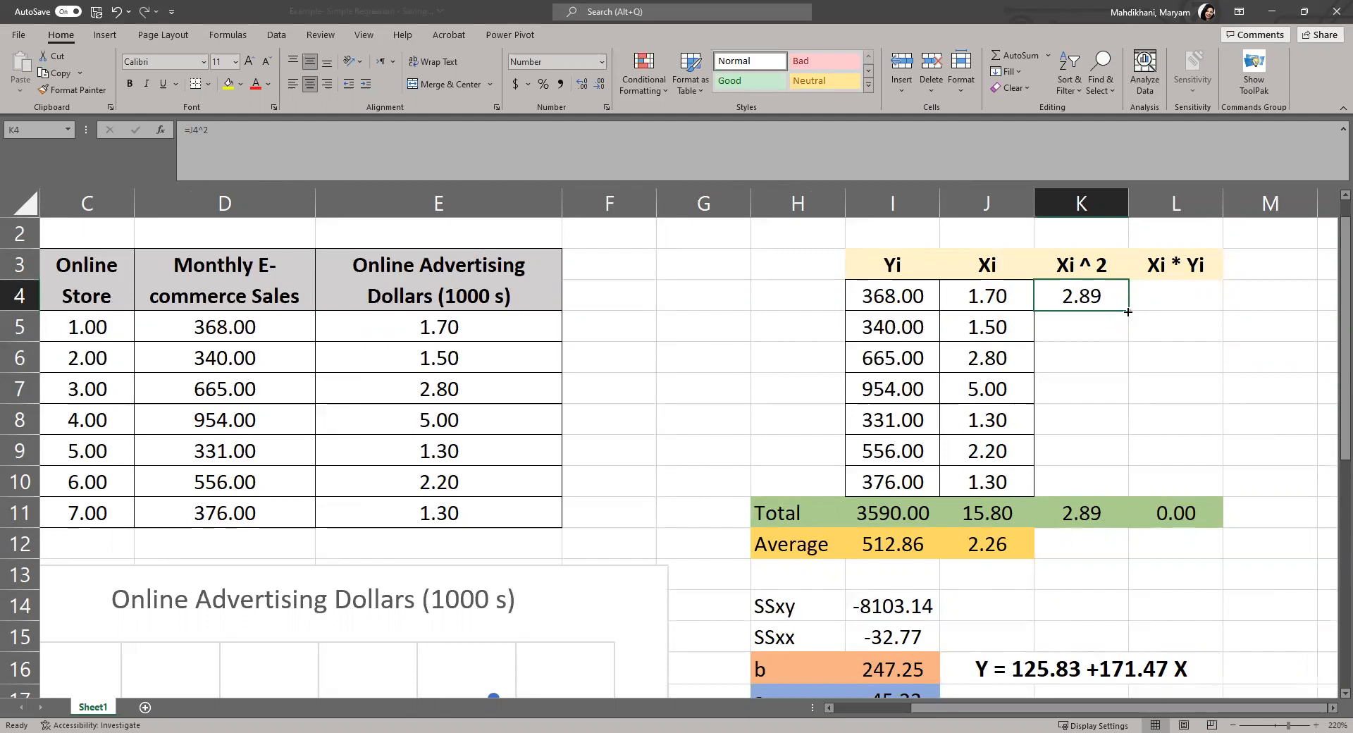
pyautogui.moveTo(1127, 312); pyautogui.dragTo(1129, 493)
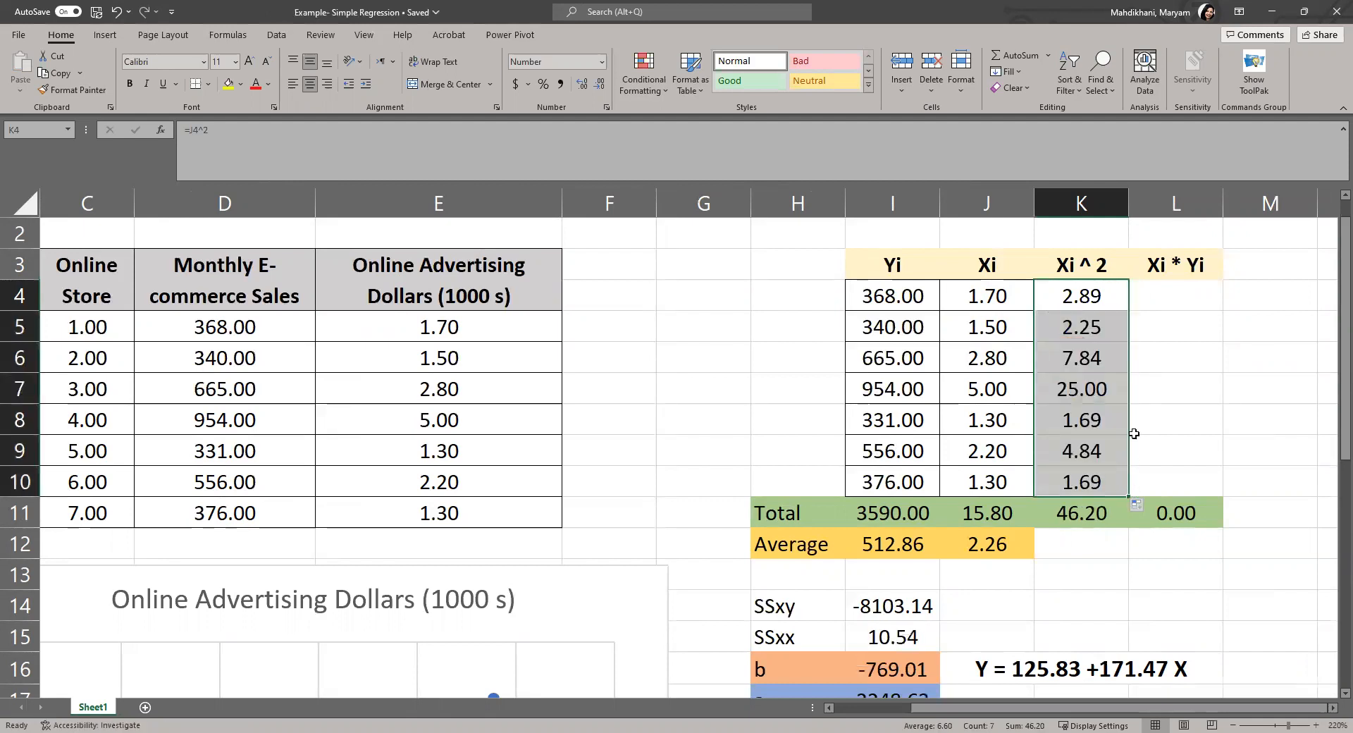
# Calculate the Xi*Yi column by entering =I4*J4 in L4 and filling the formula down to L10
pyautogui.click(1166, 297)
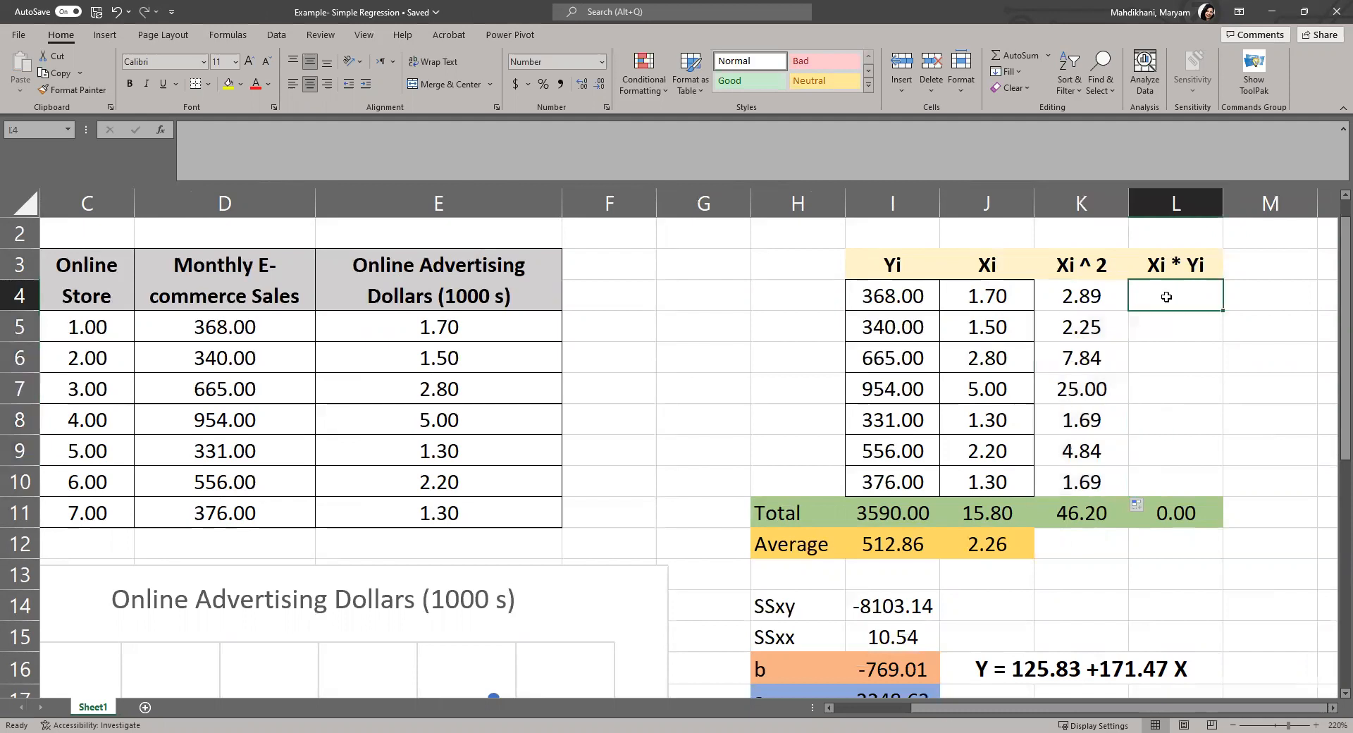
pyautogui.write('=')
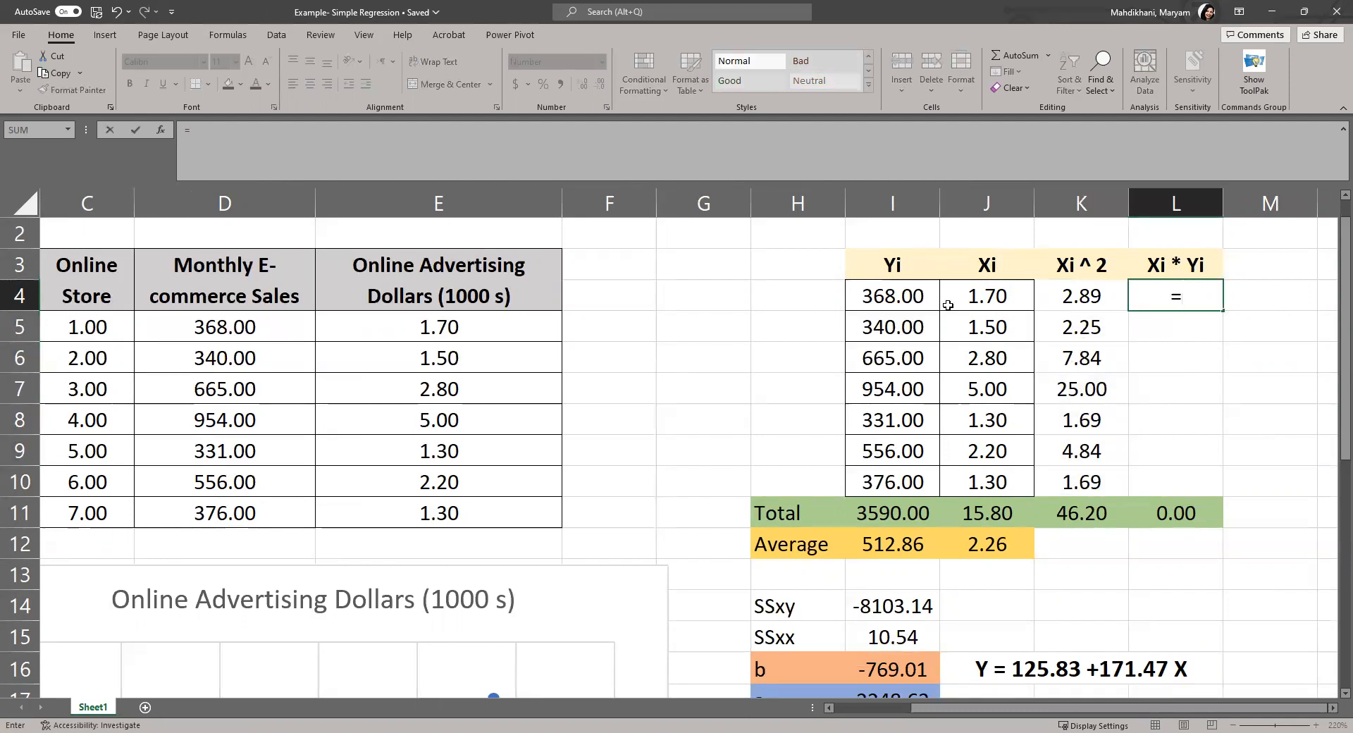
pyautogui.click(925, 294)
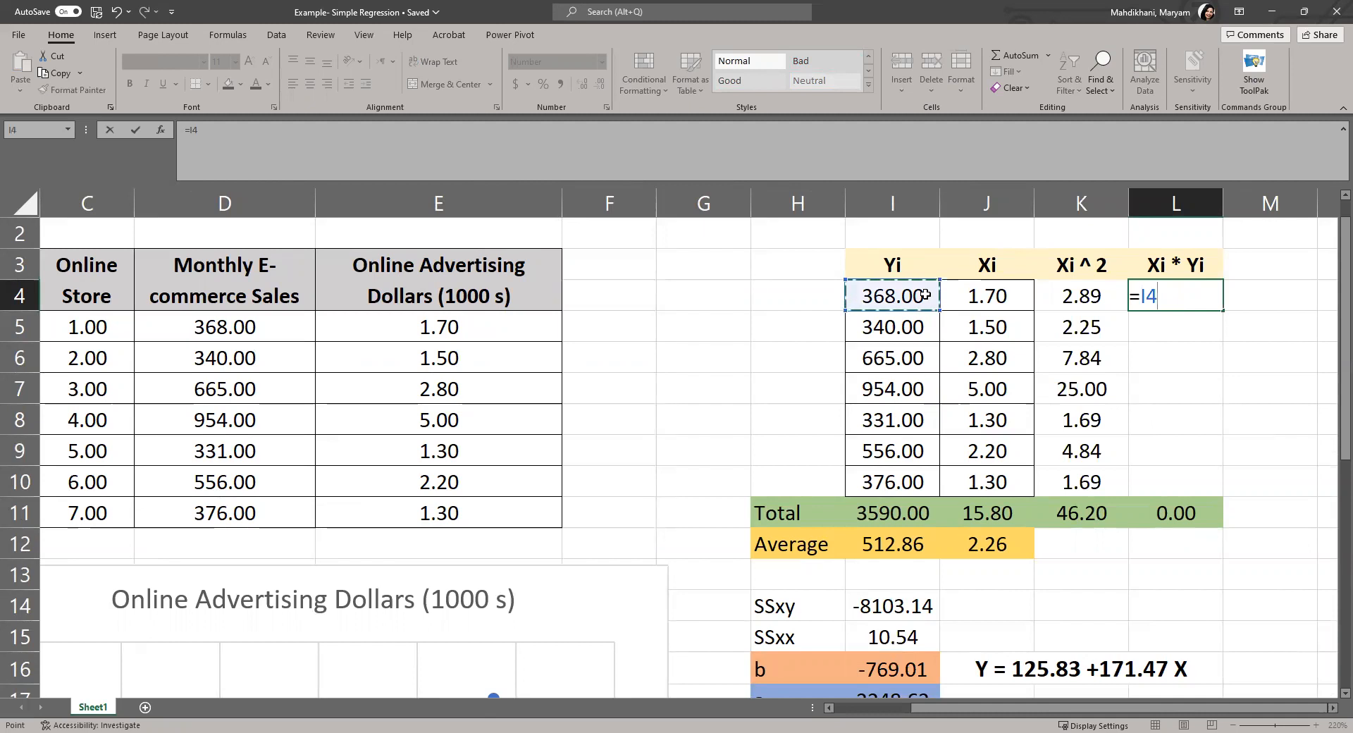
pyautogui.write('*')
pyautogui.click(965, 296)
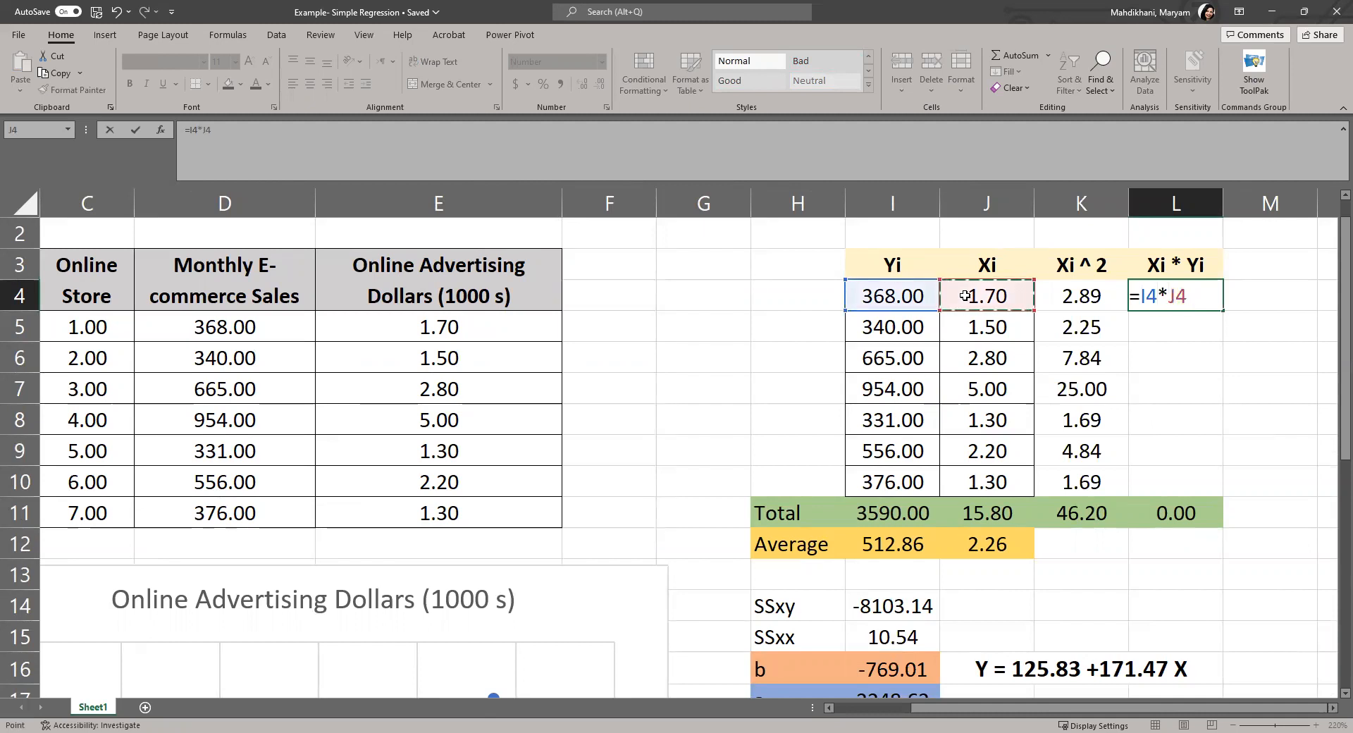
pyautogui.press('Return')
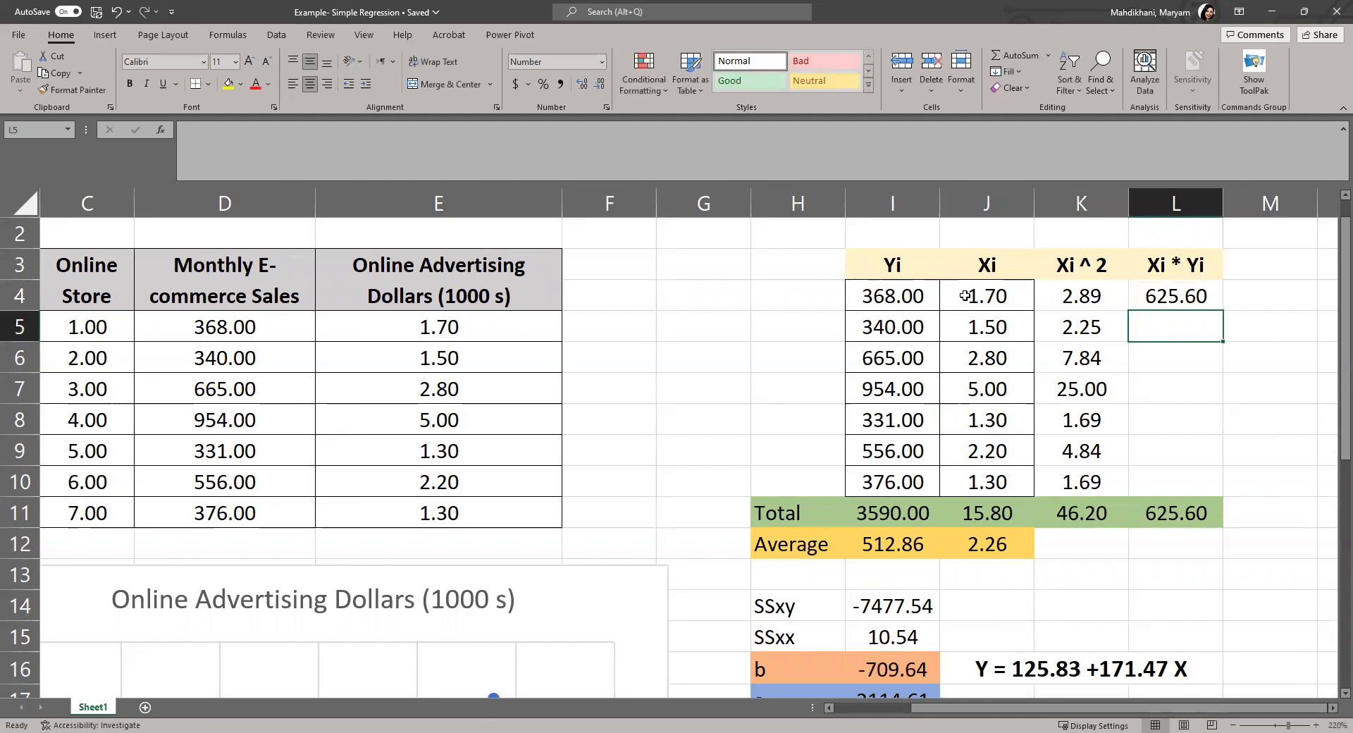
pyautogui.click(1197, 296)
pyautogui.moveTo(1223, 310); pyautogui.dragTo(1206, 493)
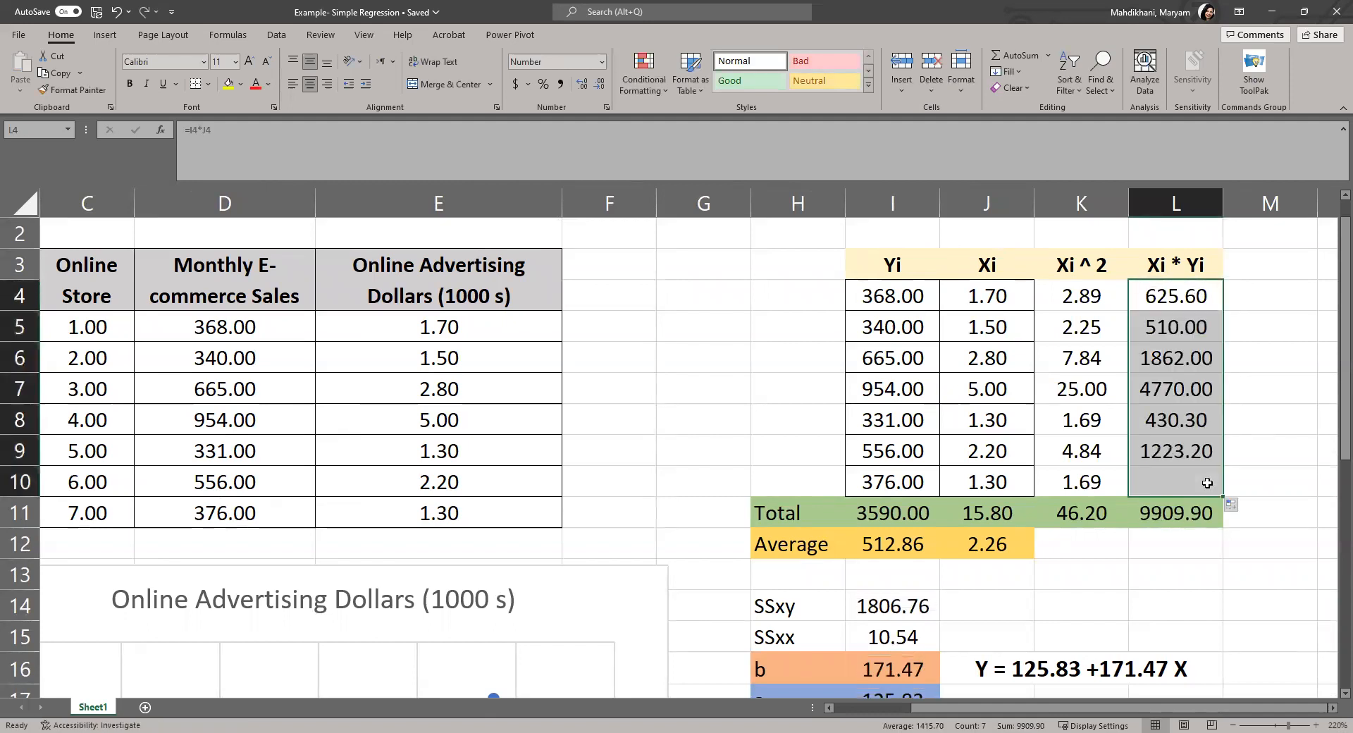
# Examine the formulas in the Total row for the Yi, Xi and Xi^2 columns without changing them
pyautogui.doubleClick(895, 515)
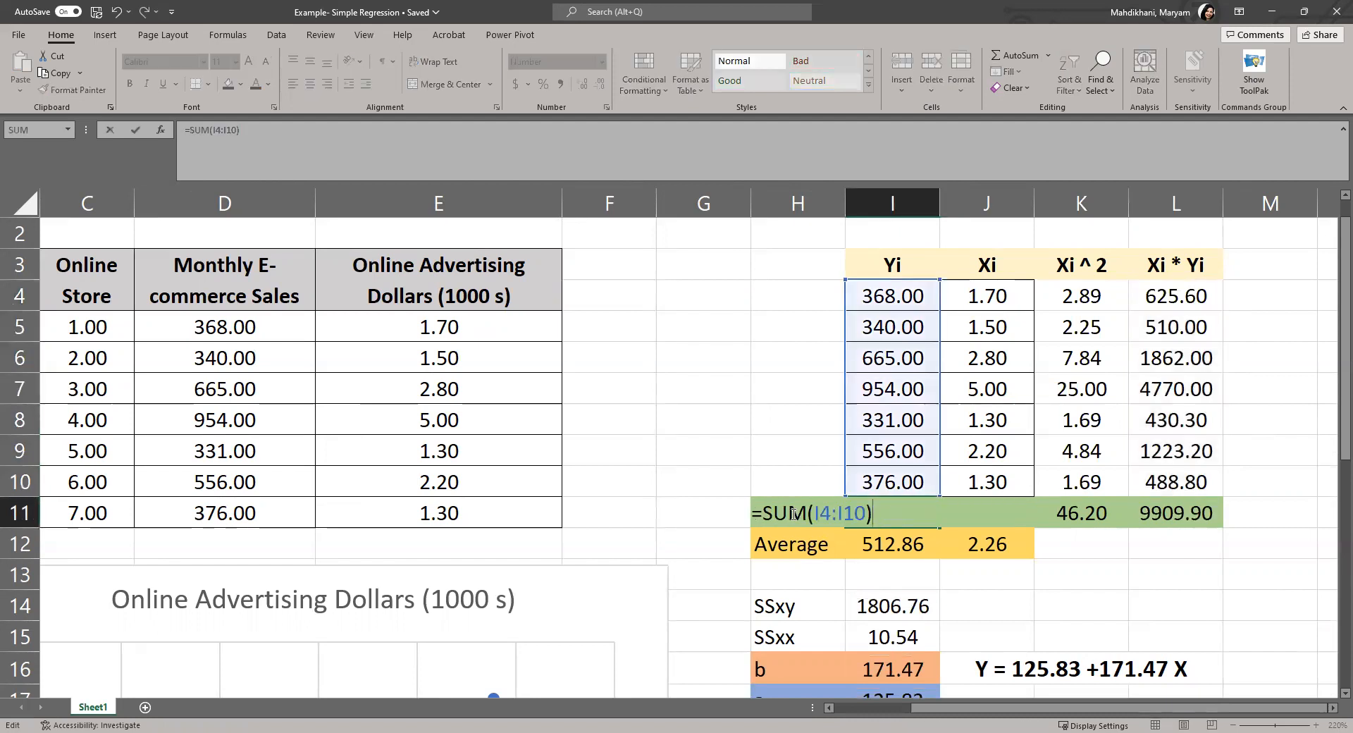
pyautogui.press('Return')
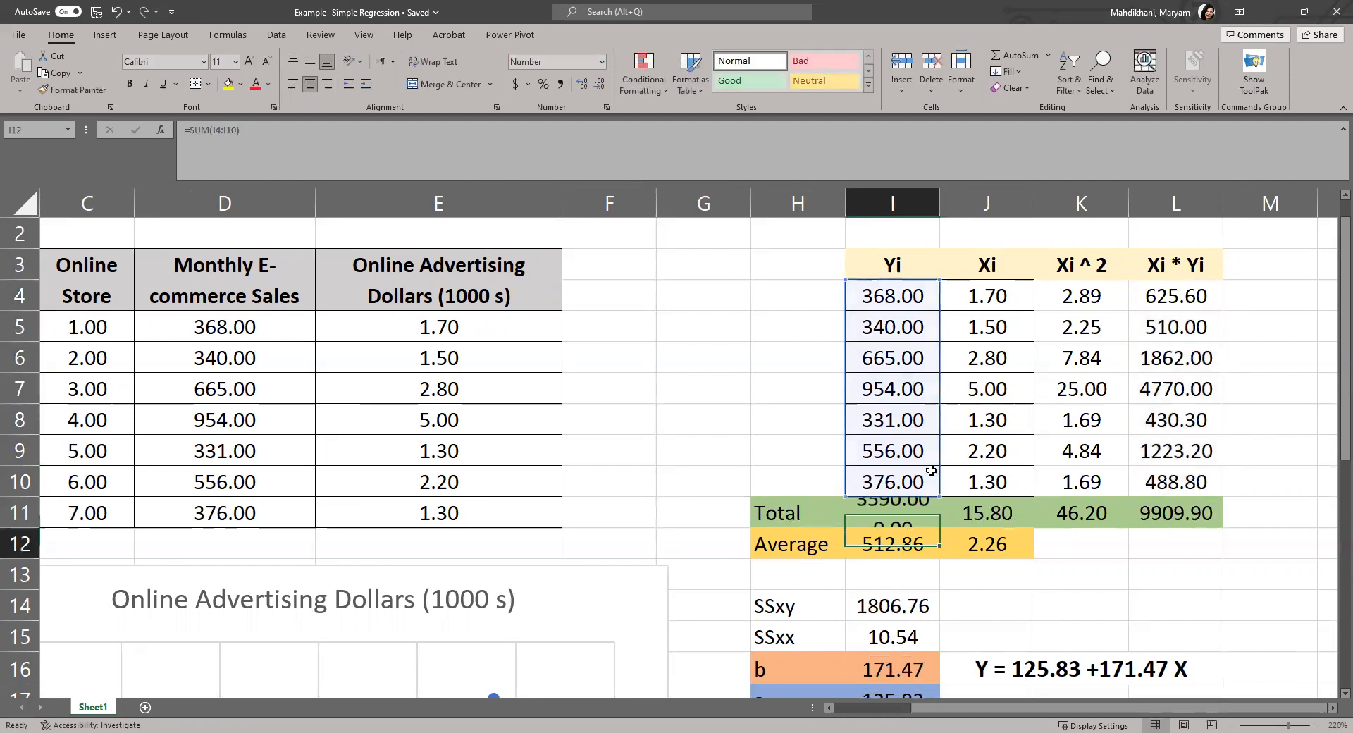
pyautogui.doubleClick(994, 511)
pyautogui.press('Return')
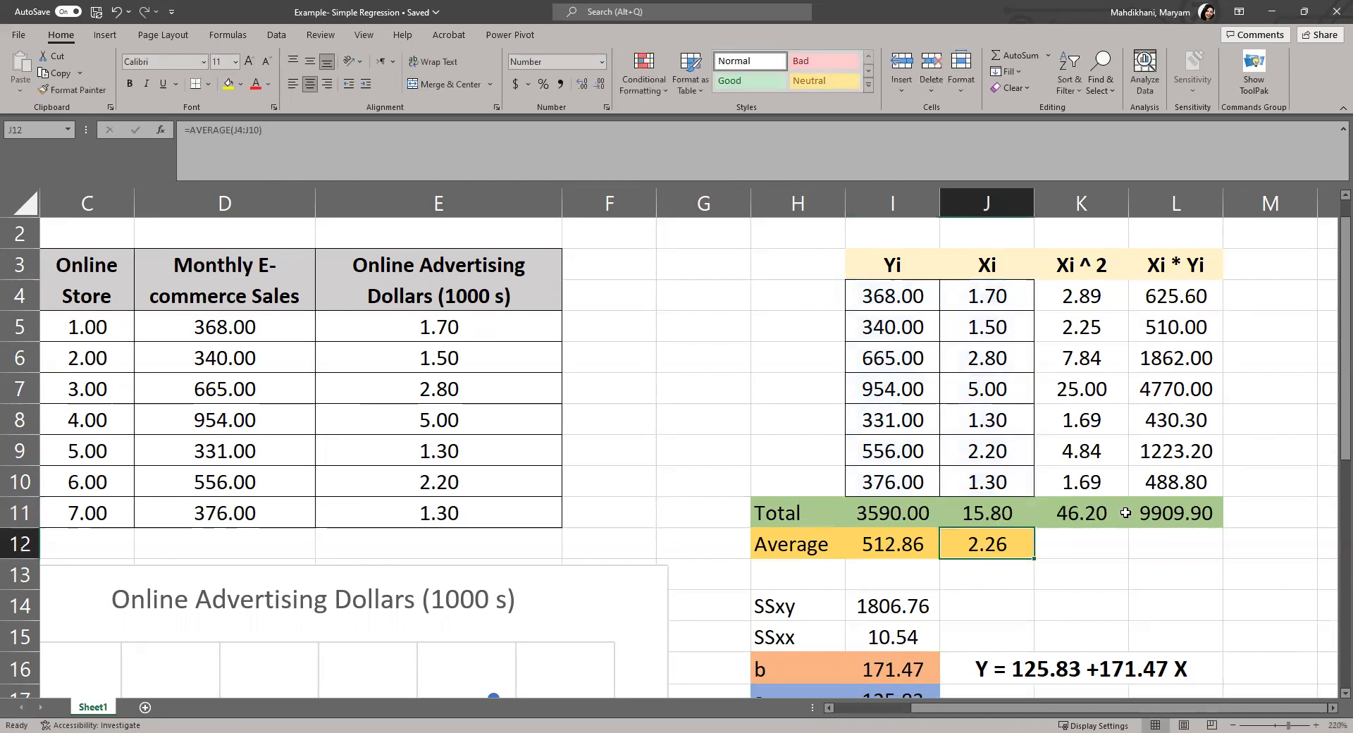
pyautogui.doubleClick(1099, 509)
pyautogui.press('Return')
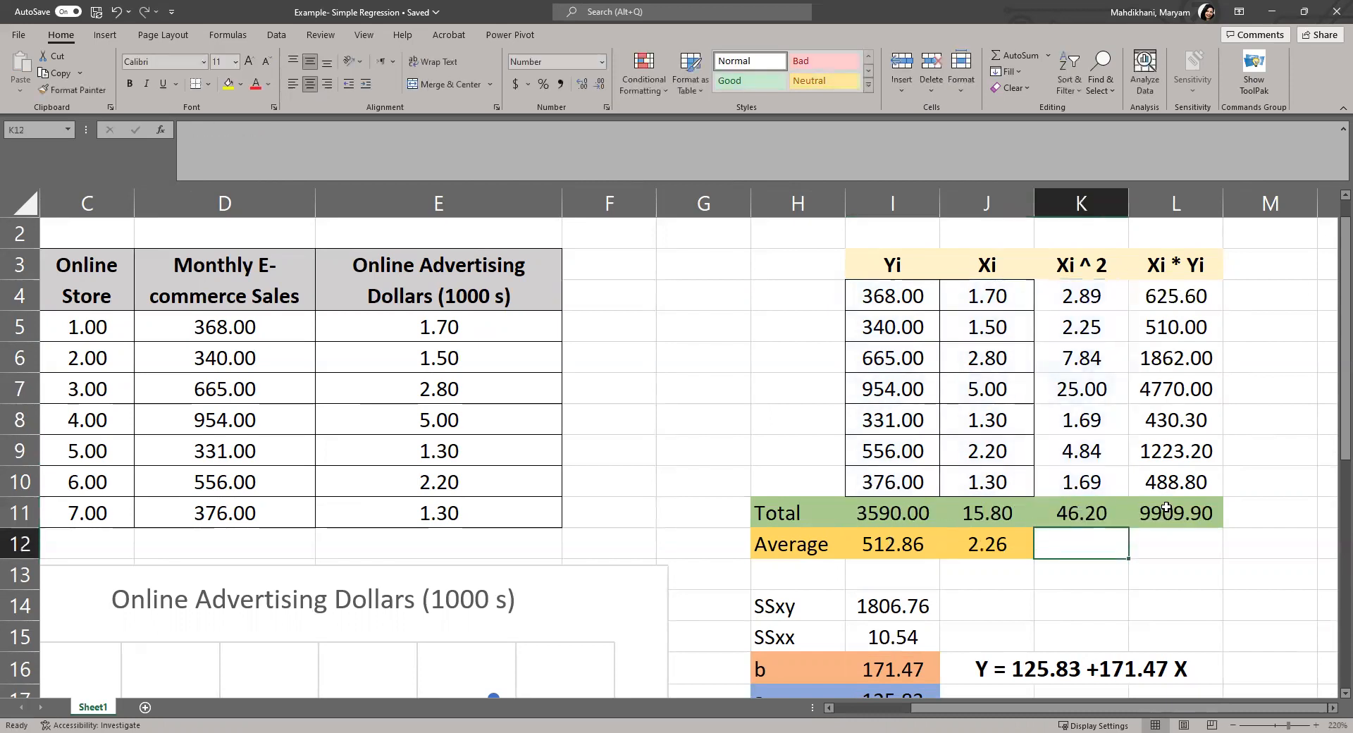
# Examine the formulas in the Average row for the Yi and Xi columns without changing them
pyautogui.doubleClick(876, 539)
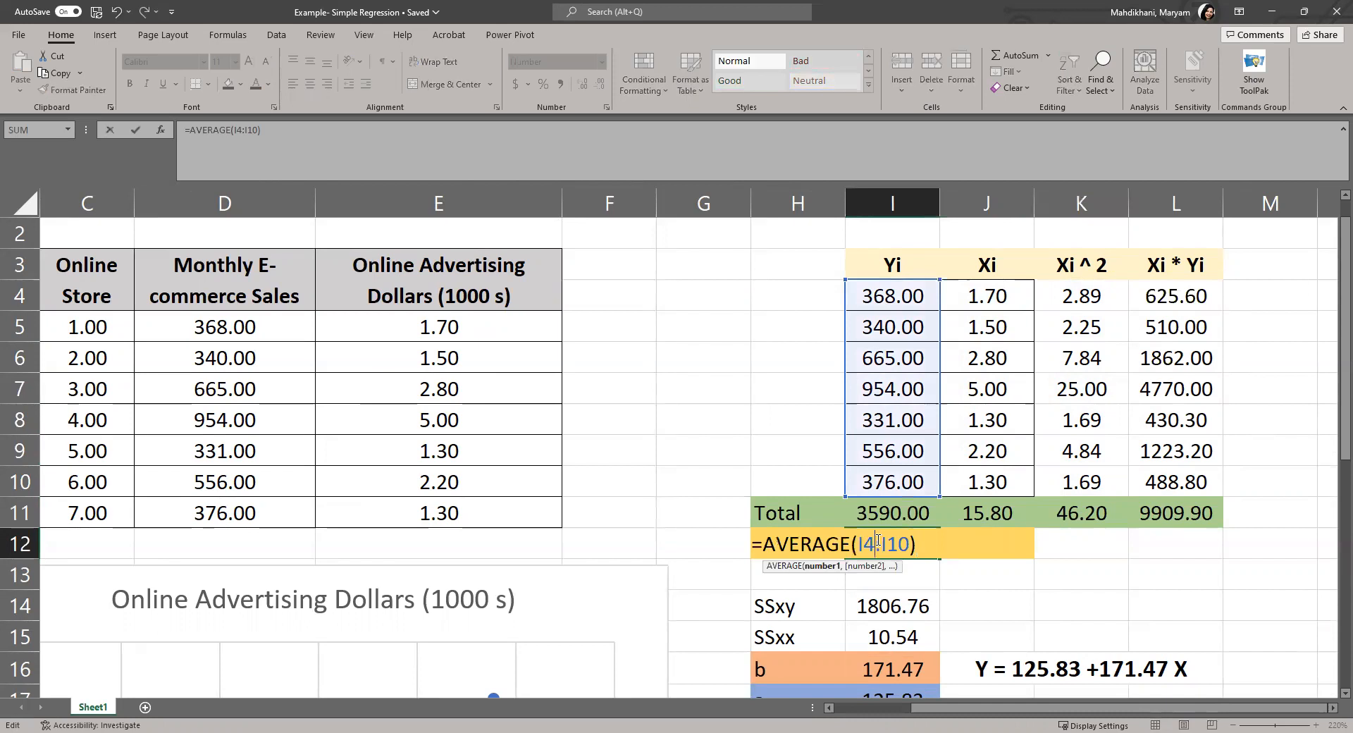
pyautogui.press('Escape')
pyautogui.doubleClick(979, 543)
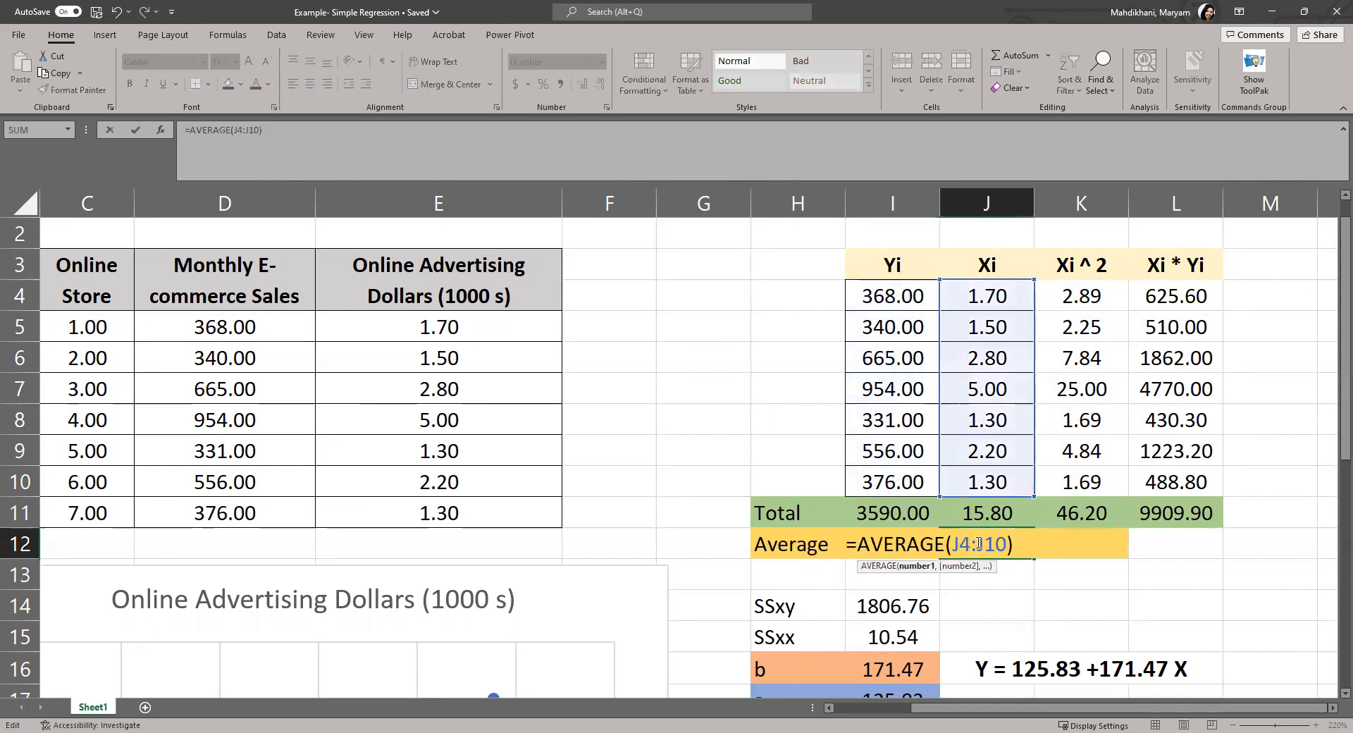
pyautogui.press('Return')
# Examine the SSxy formula in I14 and the SSxx formula in I15, leaving both as they are
pyautogui.scroll(-1, 976, 542)
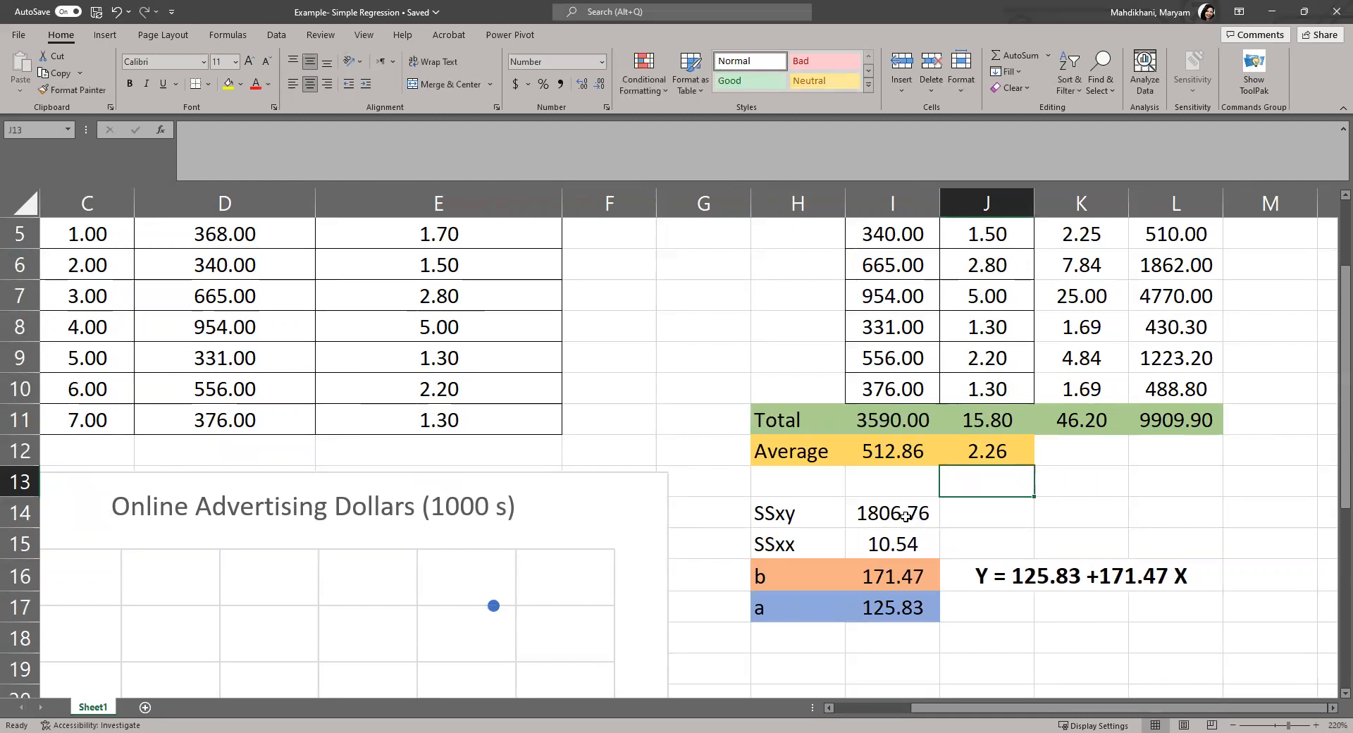
pyautogui.doubleClick(905, 517)
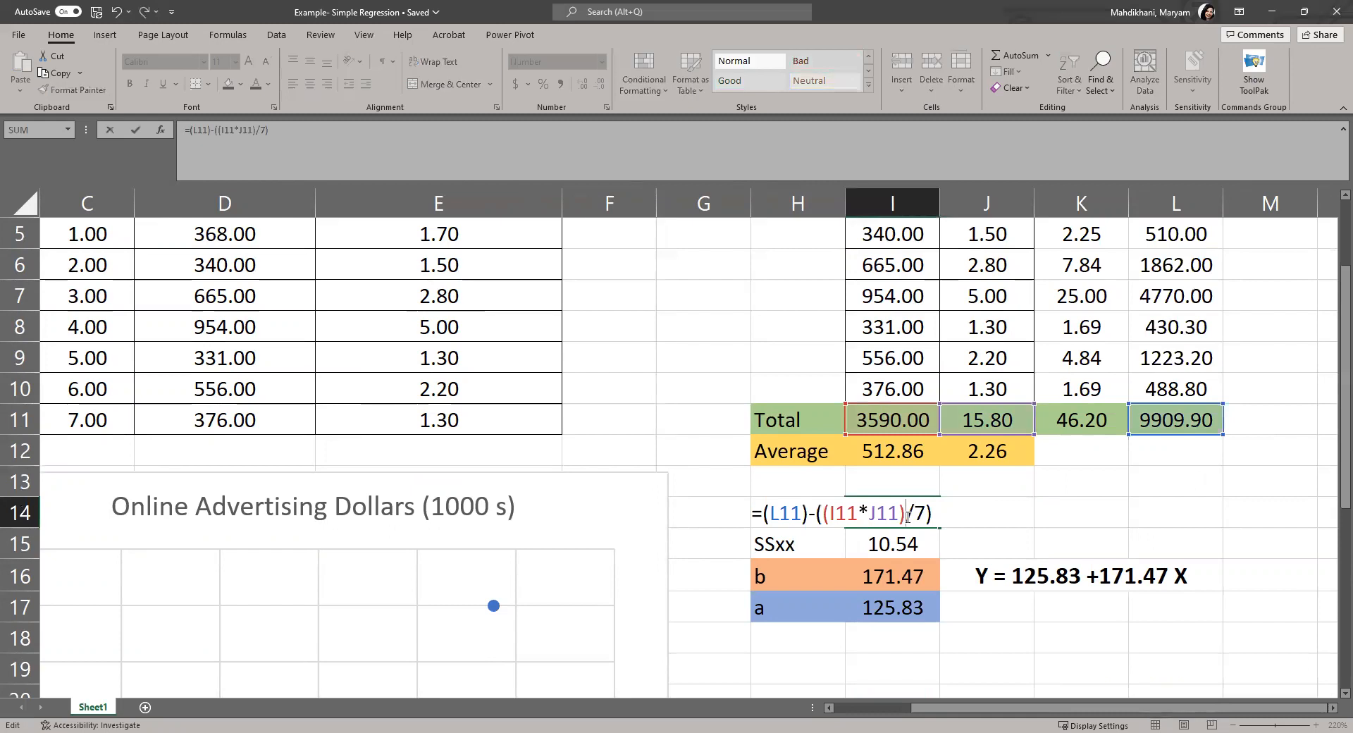
pyautogui.scroll(1, 1057, 525)
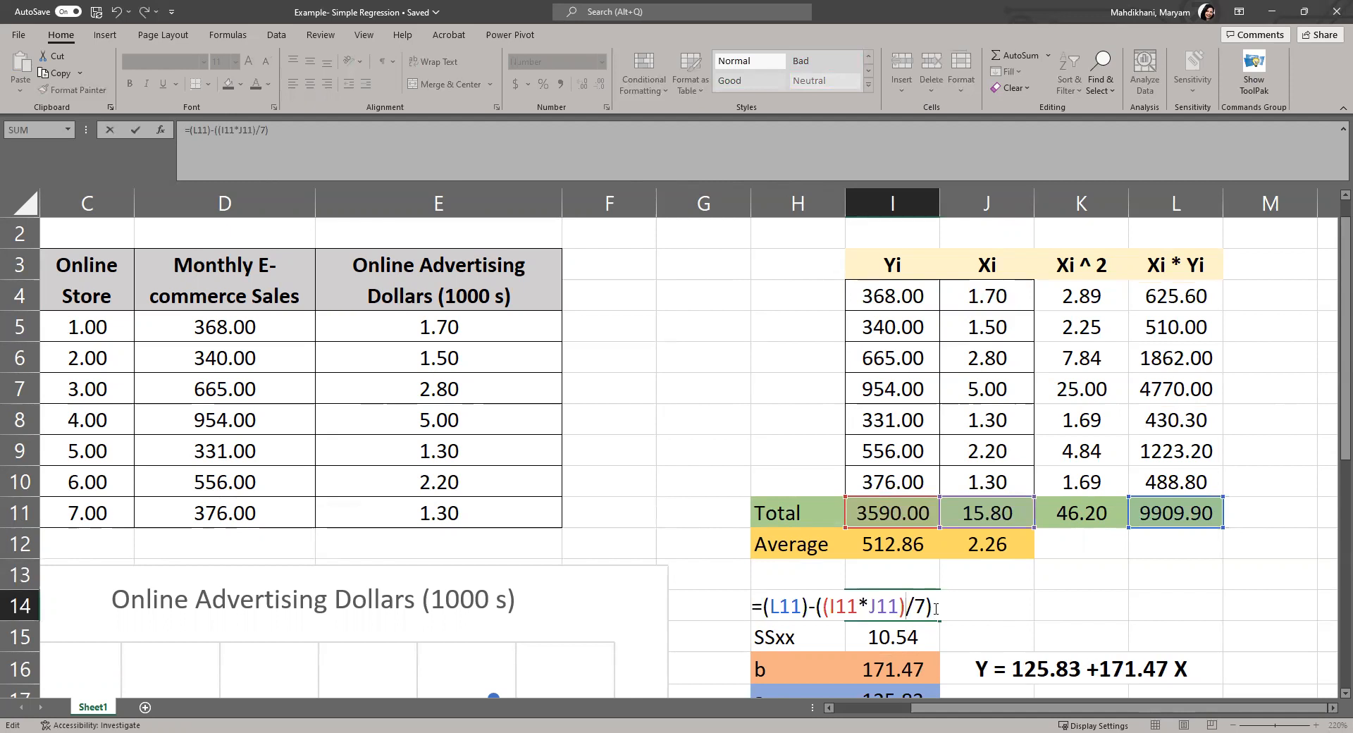
pyautogui.press('Return')
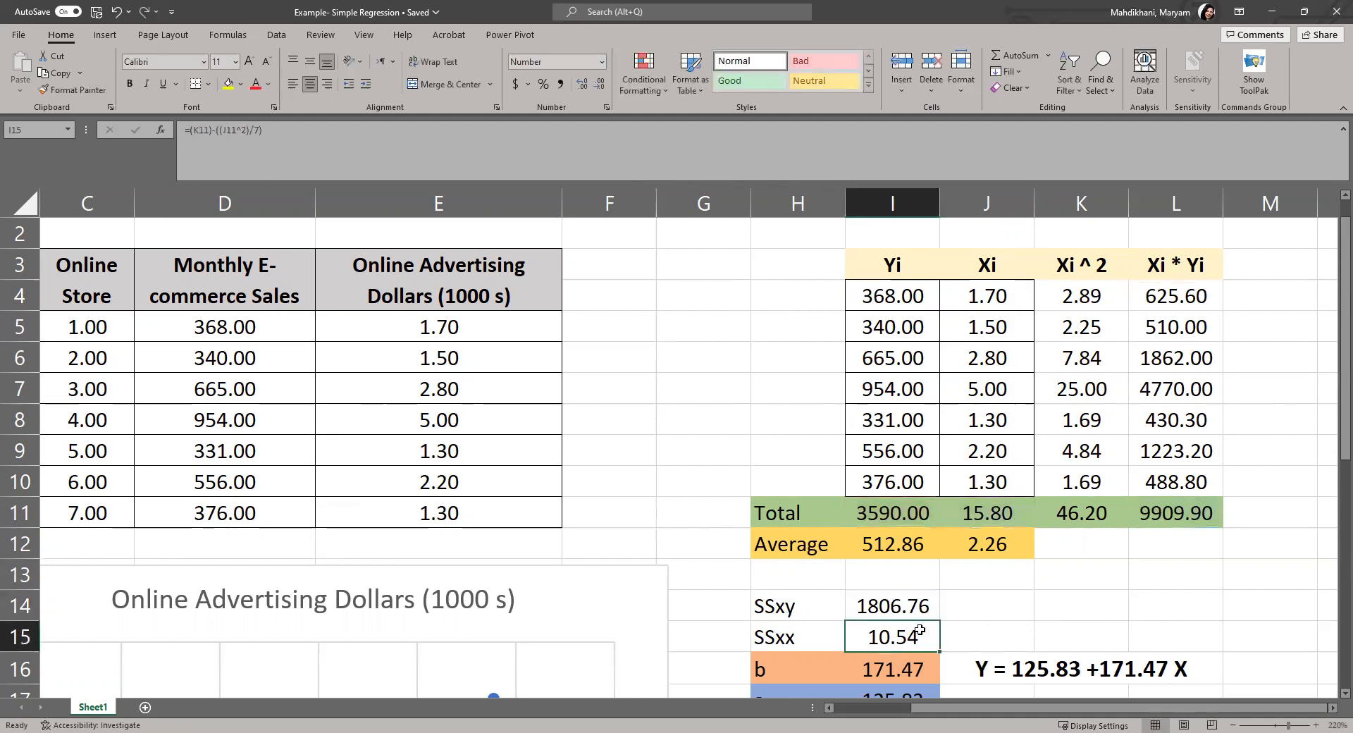
pyautogui.doubleClick(919, 631)
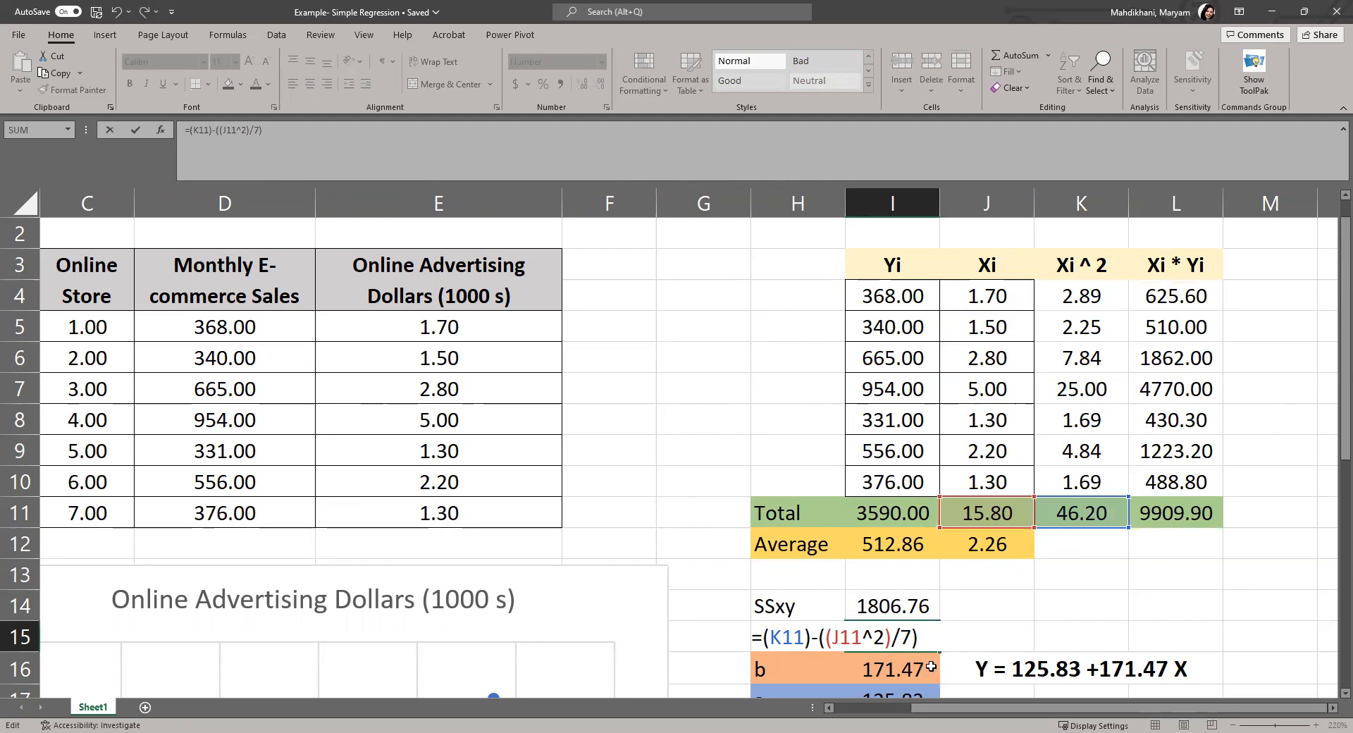
pyautogui.press('Return')
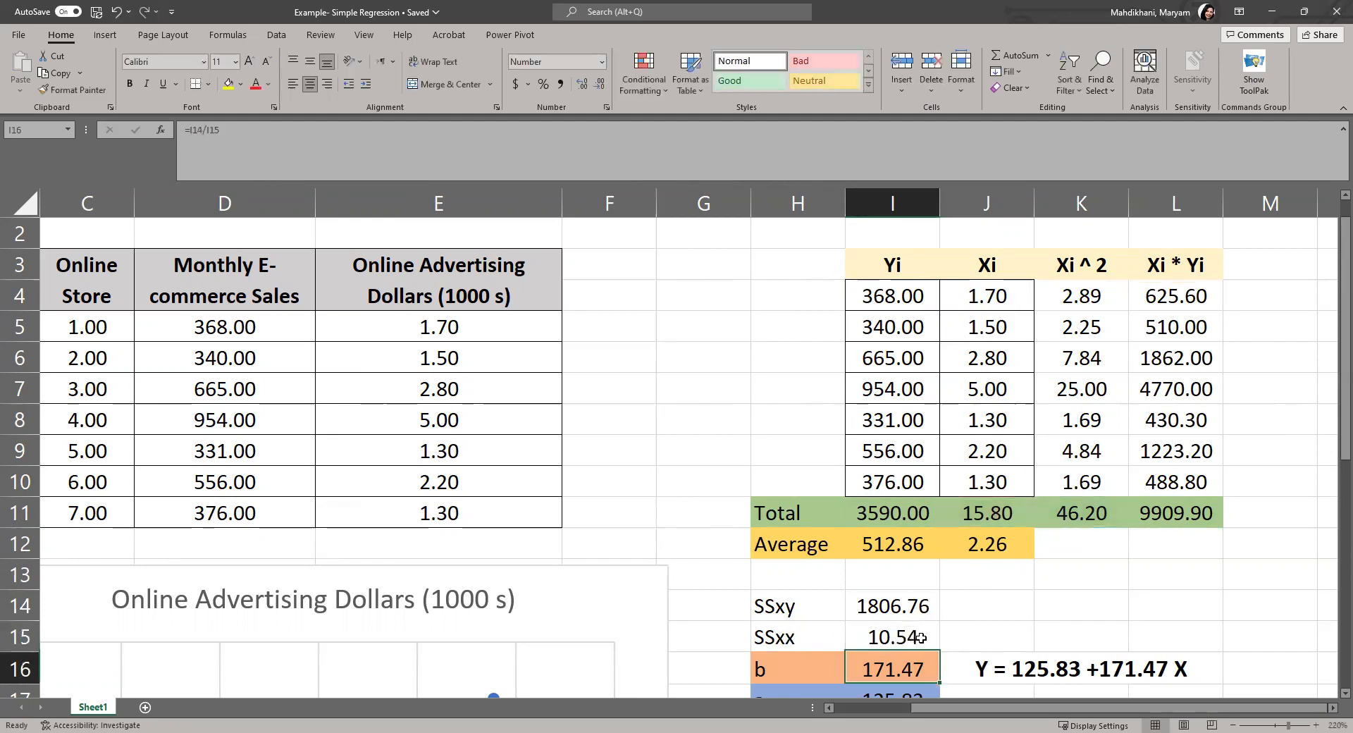
# Examine the formulas for coefficient b in I16 and coefficient a in I17, leaving both as they are
pyautogui.scroll(-1, 939, 606)
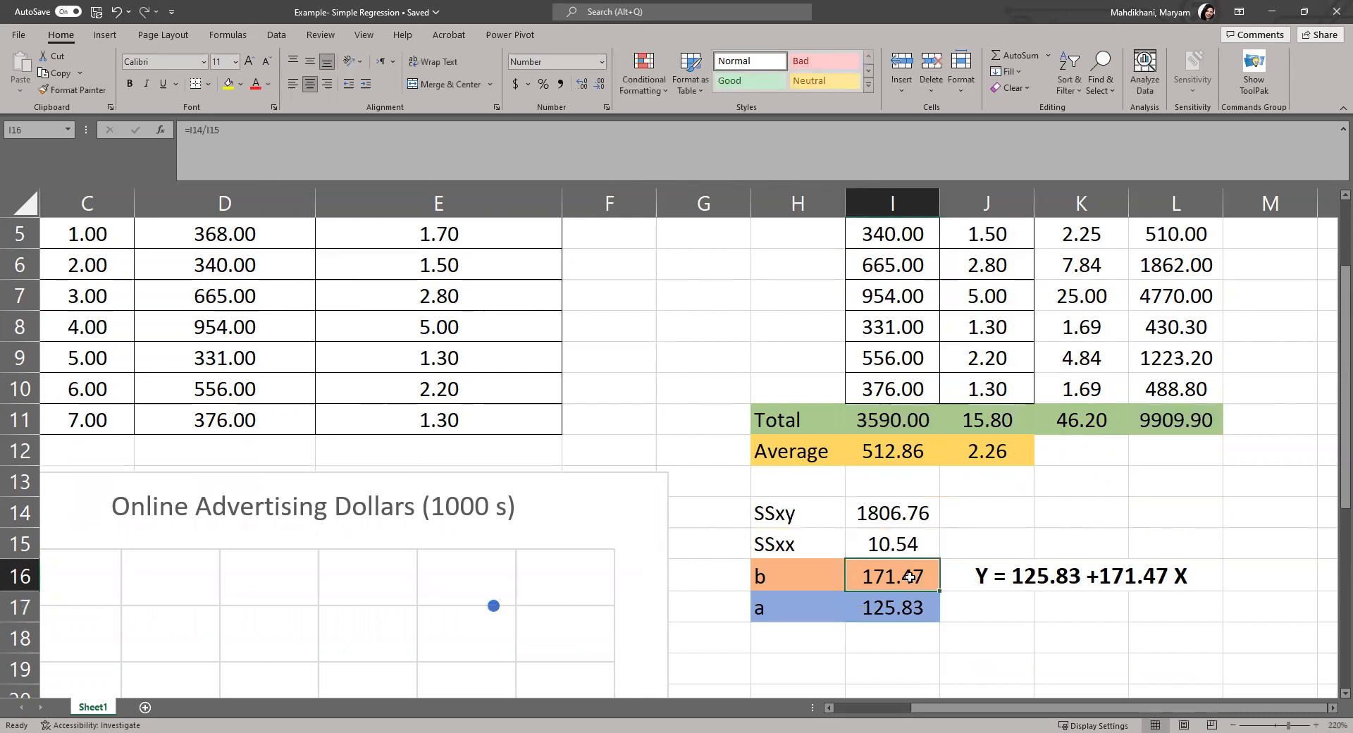
pyautogui.doubleClick(909, 576)
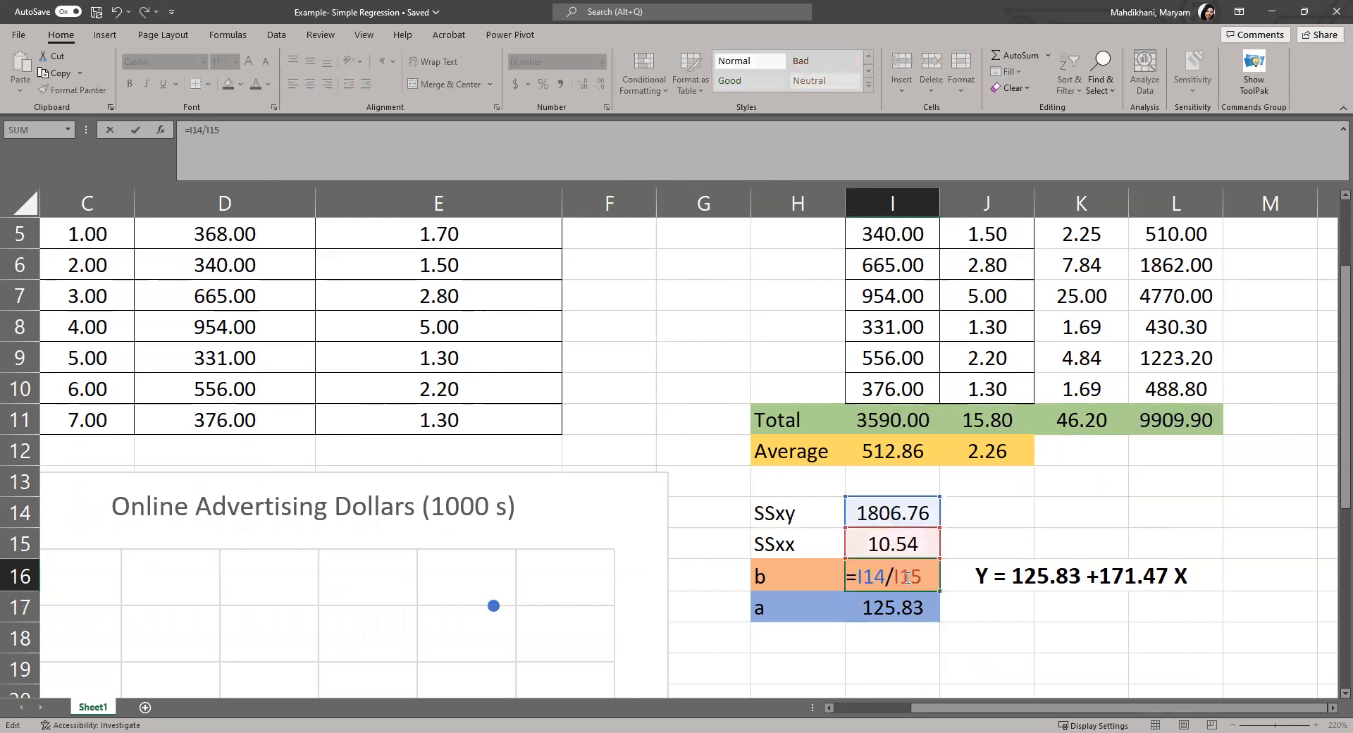
pyautogui.press('Return')
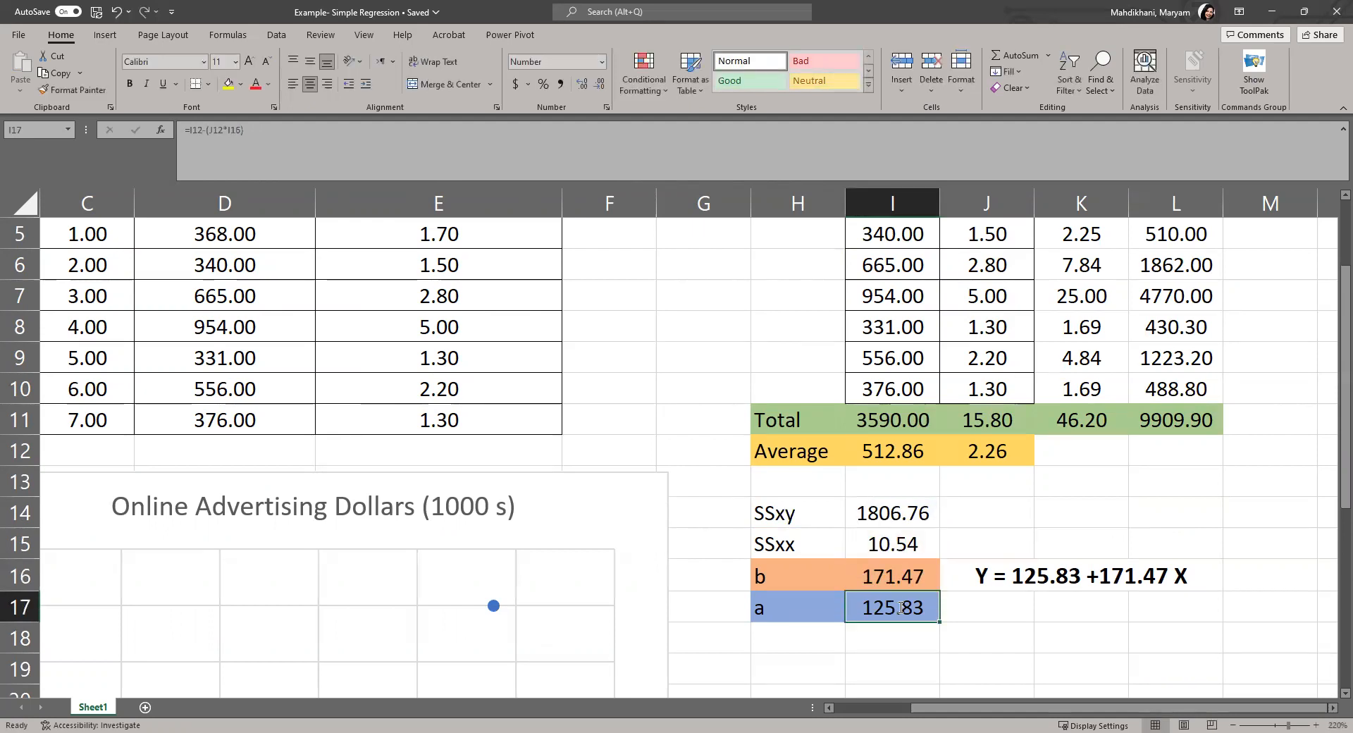
pyautogui.doubleClick(900, 607)
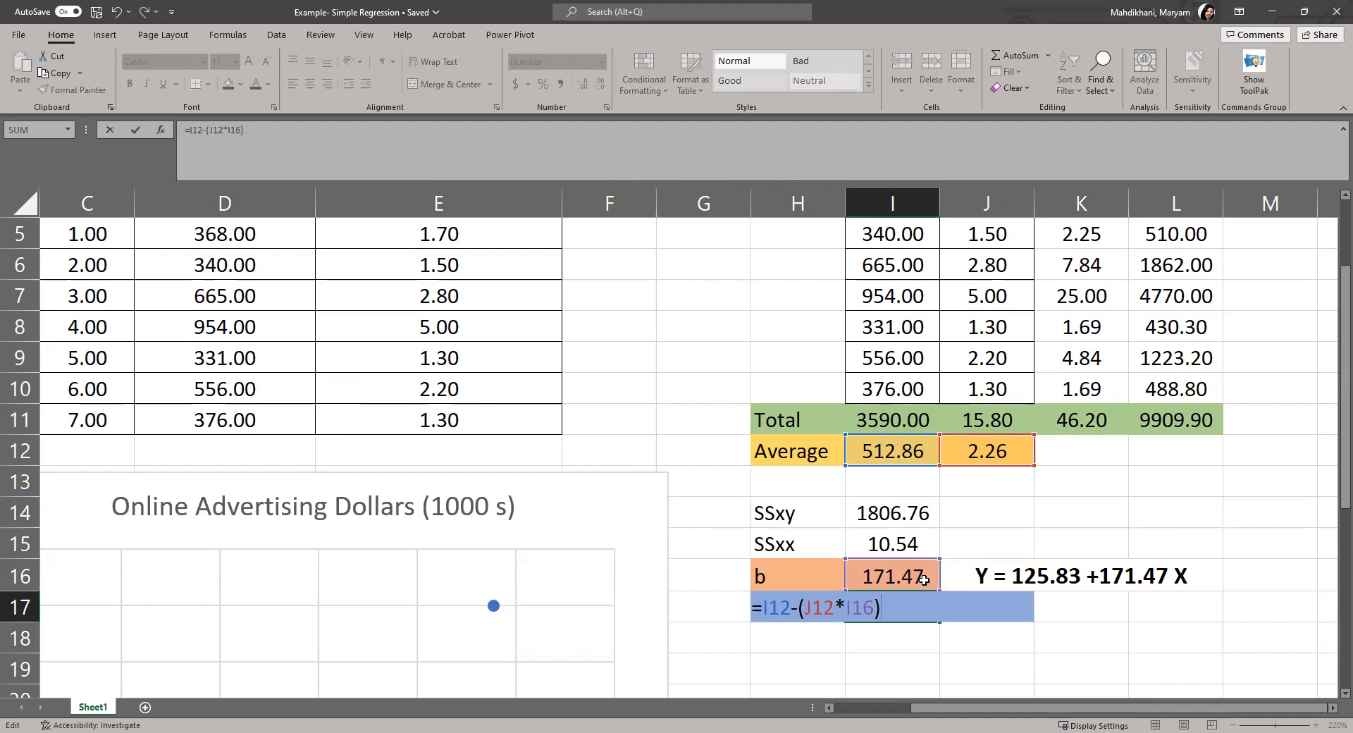
pyautogui.press('Return')
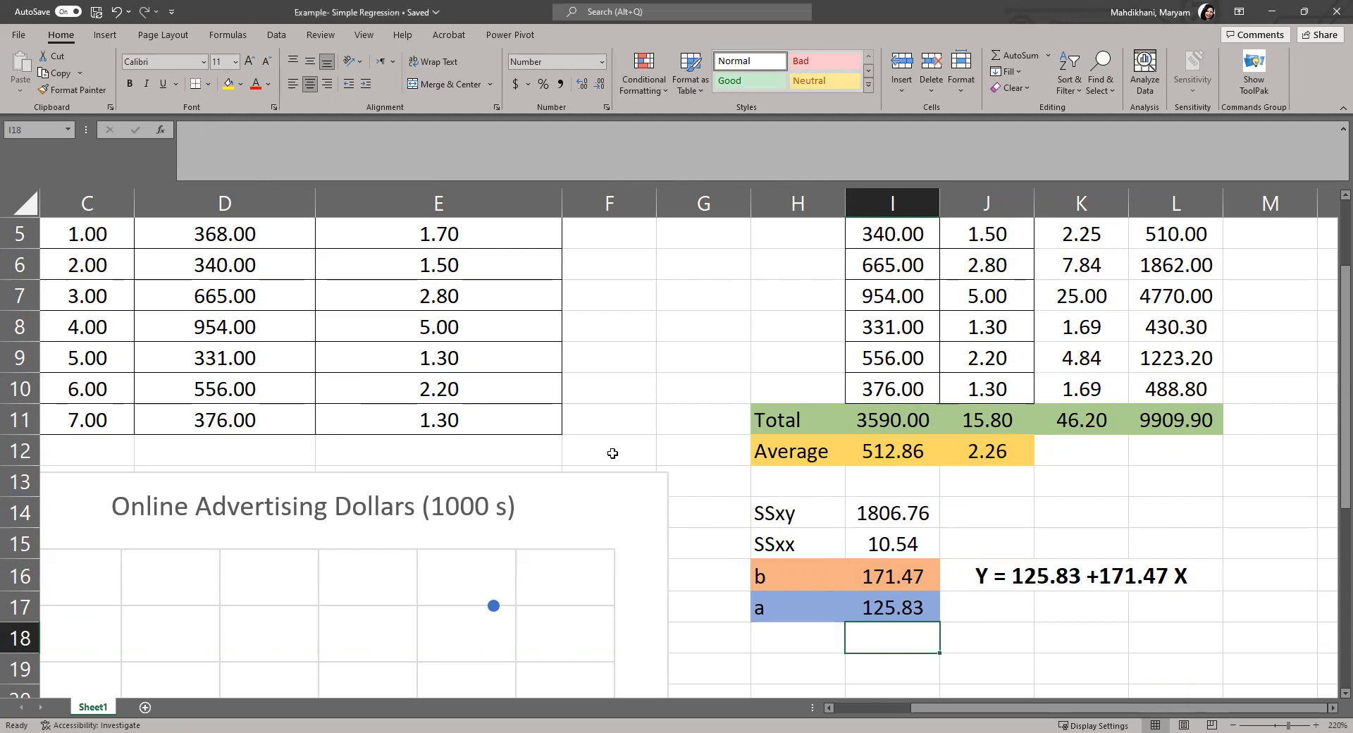
# Insert a markers-only scatter chart of the monthly e-commerce sales and online advertising data in D3:E11
pyautogui.scroll(2, 614, 451)
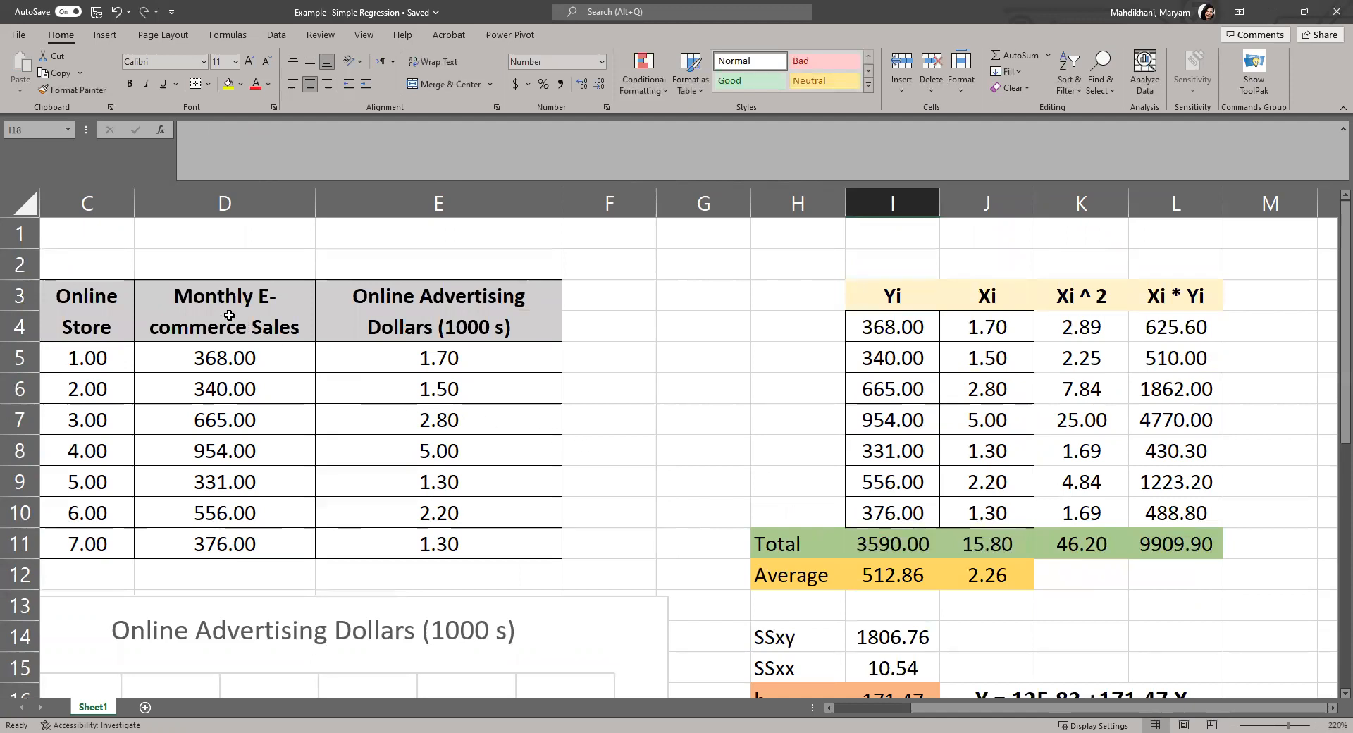
pyautogui.moveTo(211, 305); pyautogui.dragTo(493, 537)
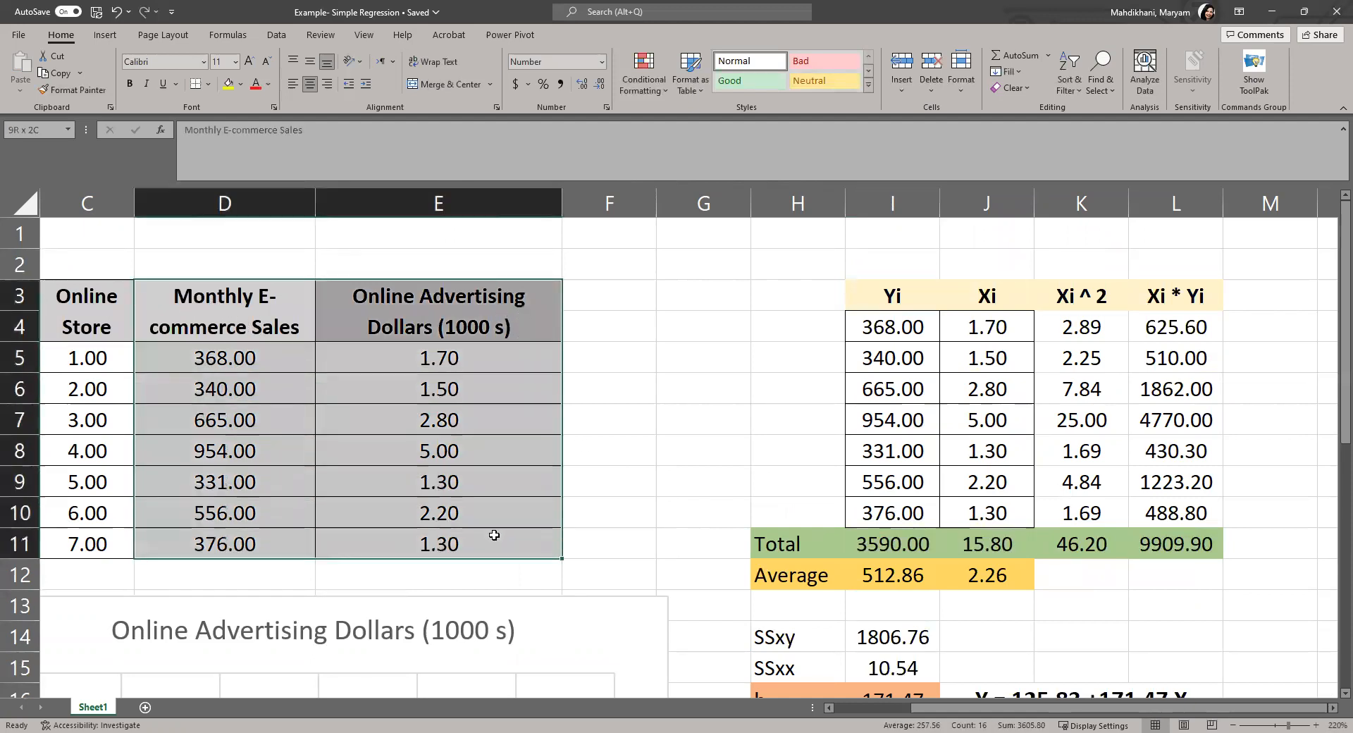
pyautogui.click(105, 36)
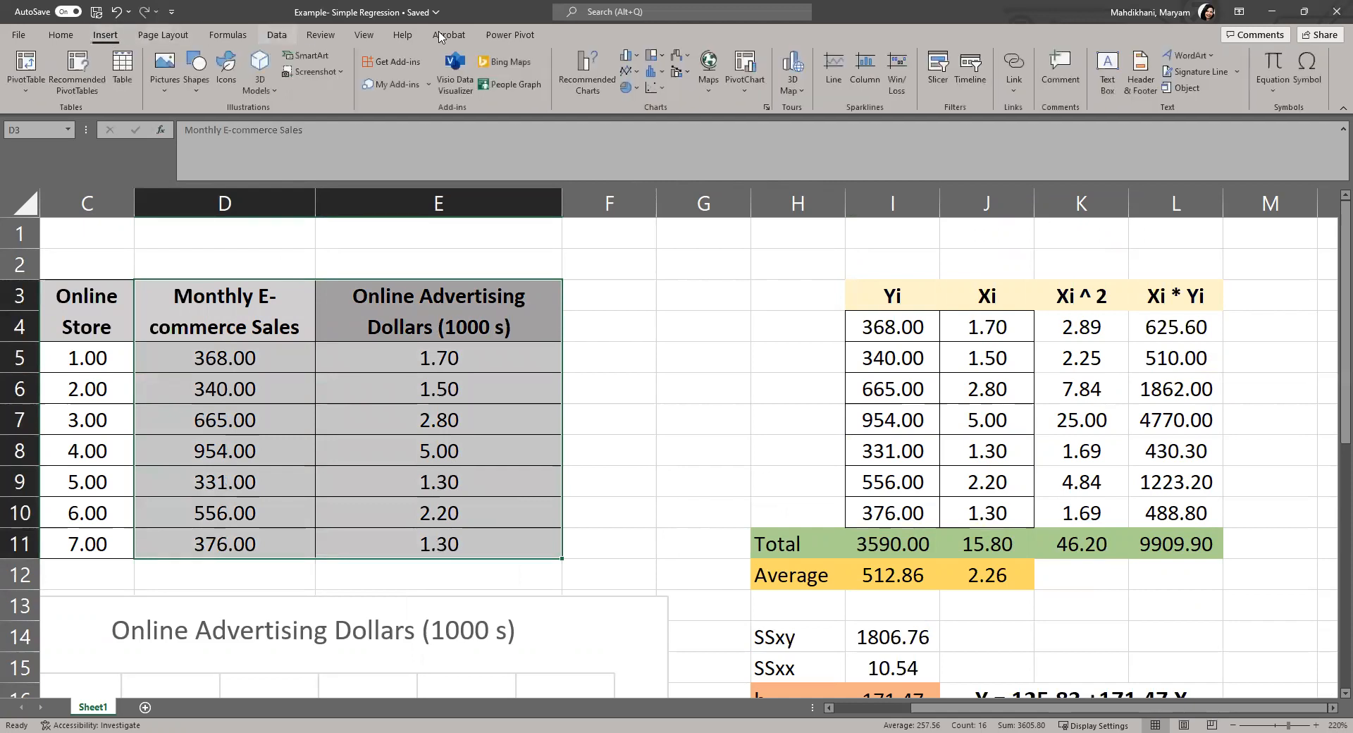
pyautogui.click(653, 90)
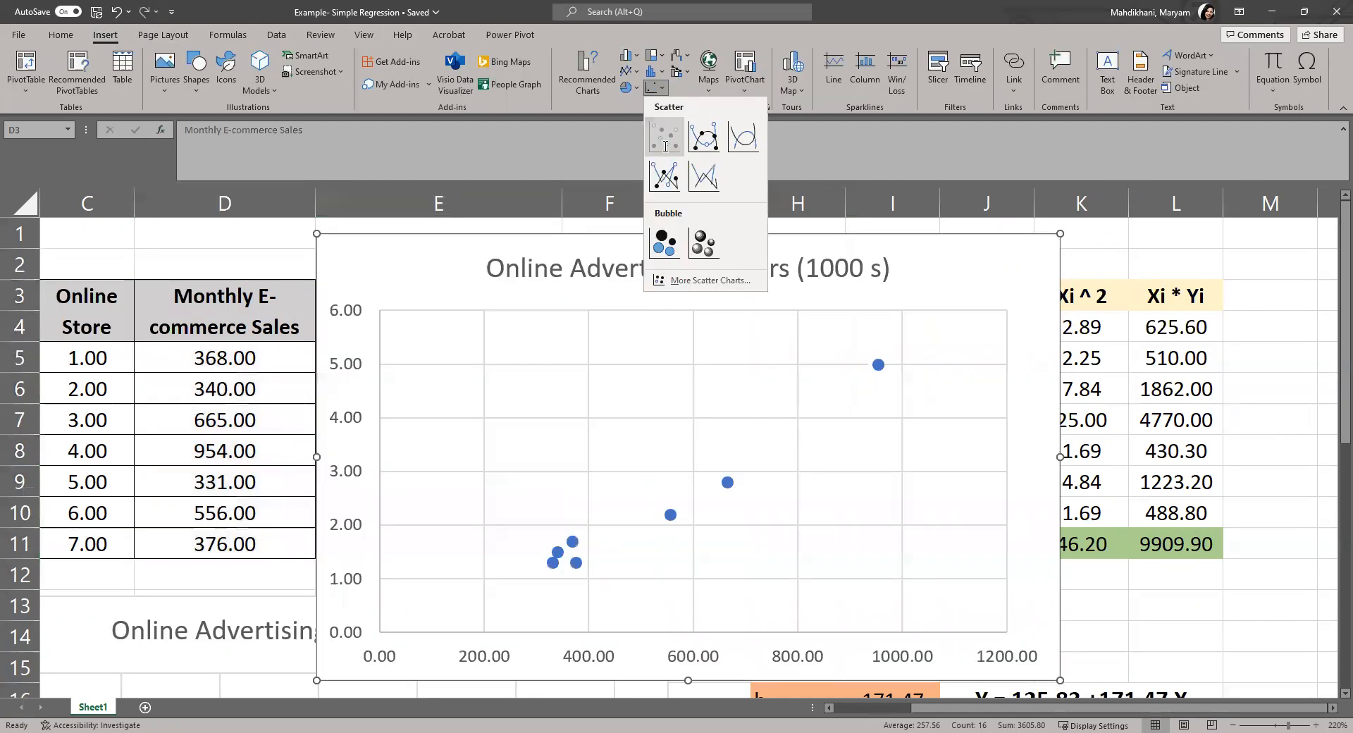
pyautogui.click(665, 146)
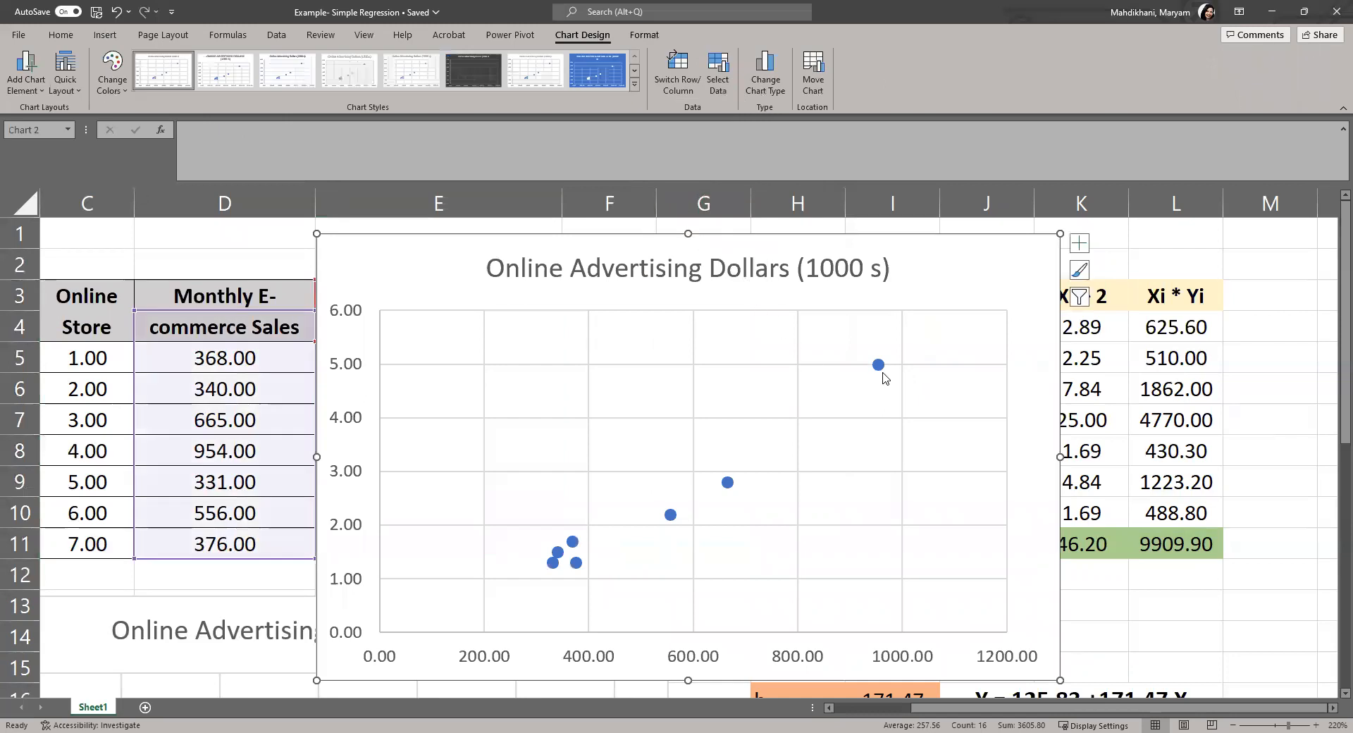
# Add a linear trendline to the data points of the new scatter chart and remove that chart from the sheet
pyautogui.click(878, 365)
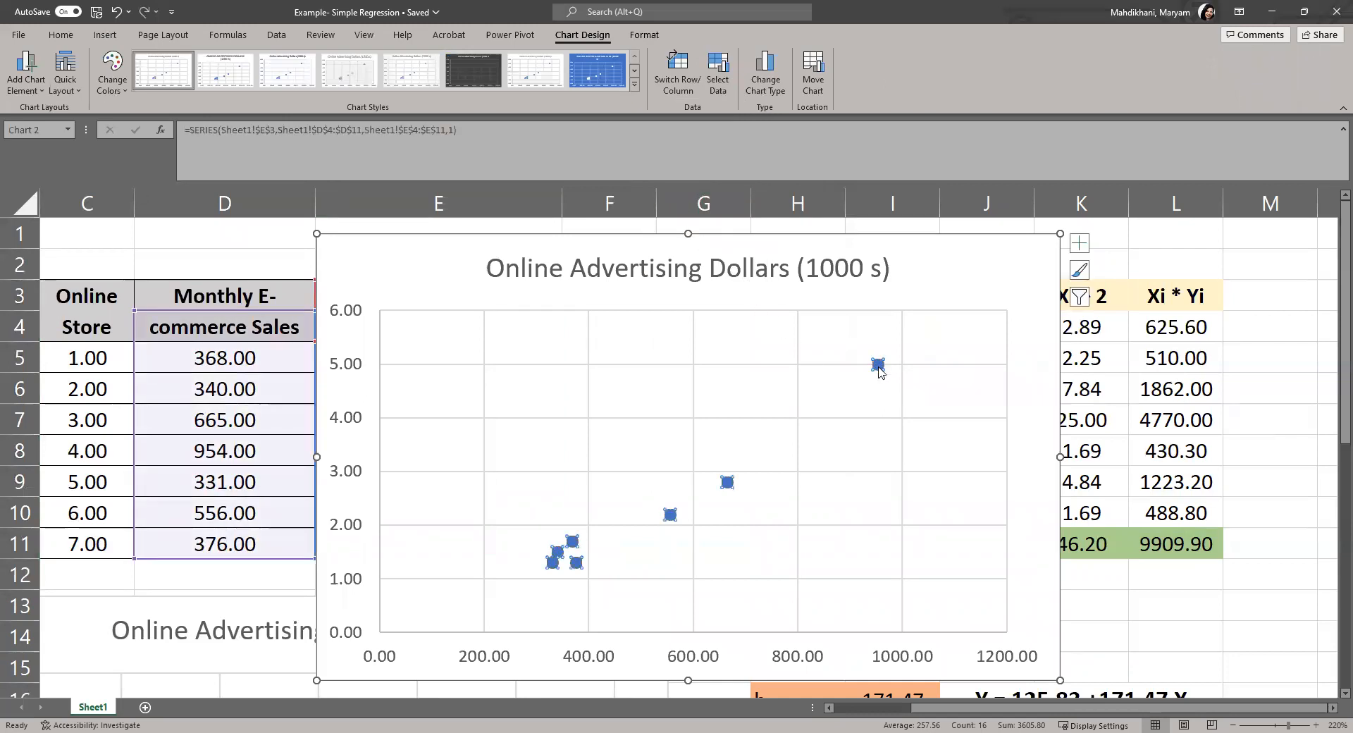
pyautogui.rightClick(878, 372)
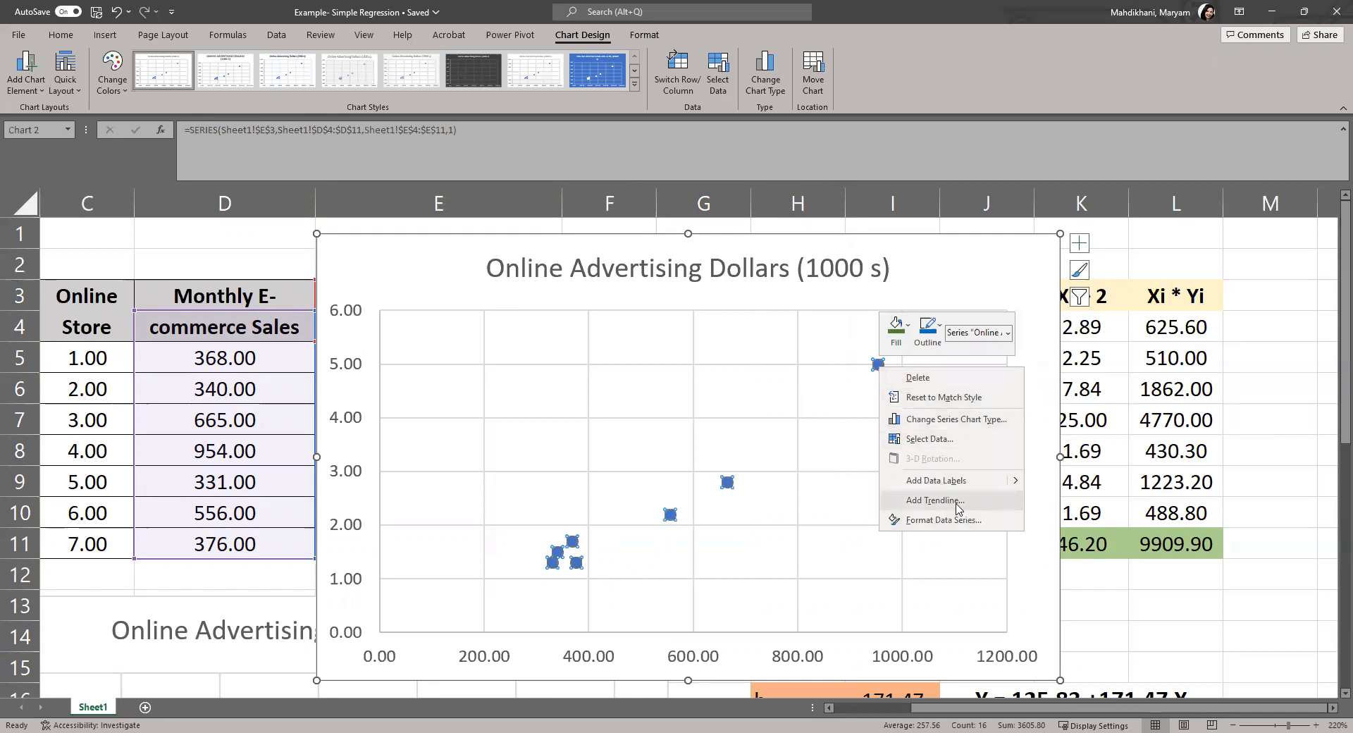
pyautogui.click(934, 500)
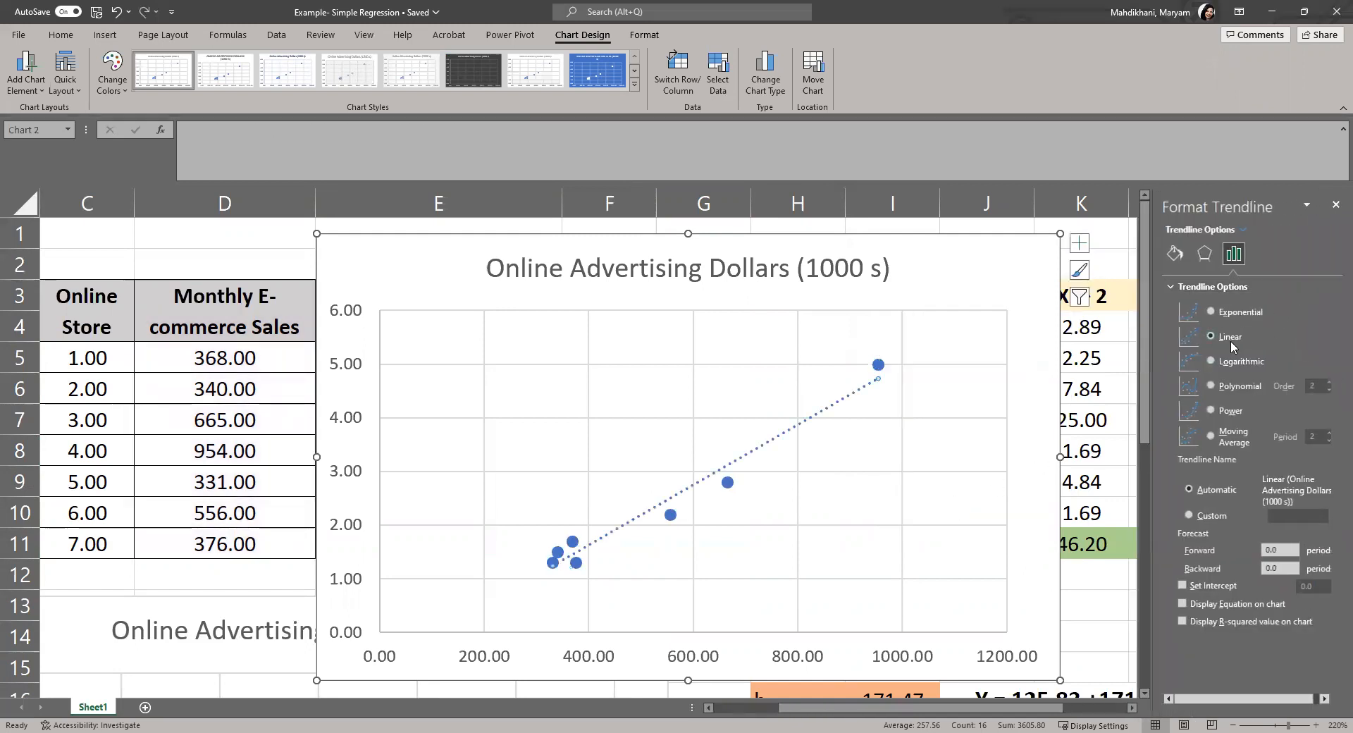
pyautogui.click(1334, 205)
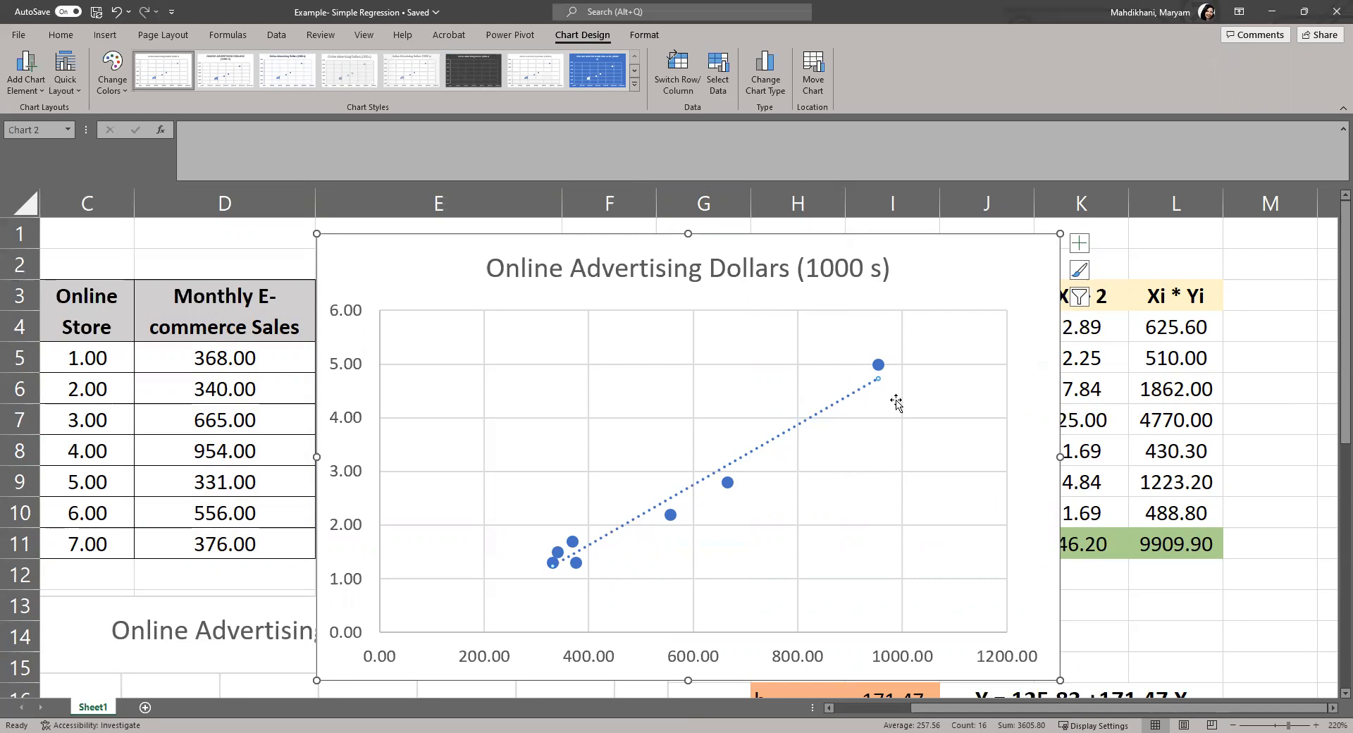
pyautogui.moveTo(944, 247); pyautogui.dragTo(709, 268)
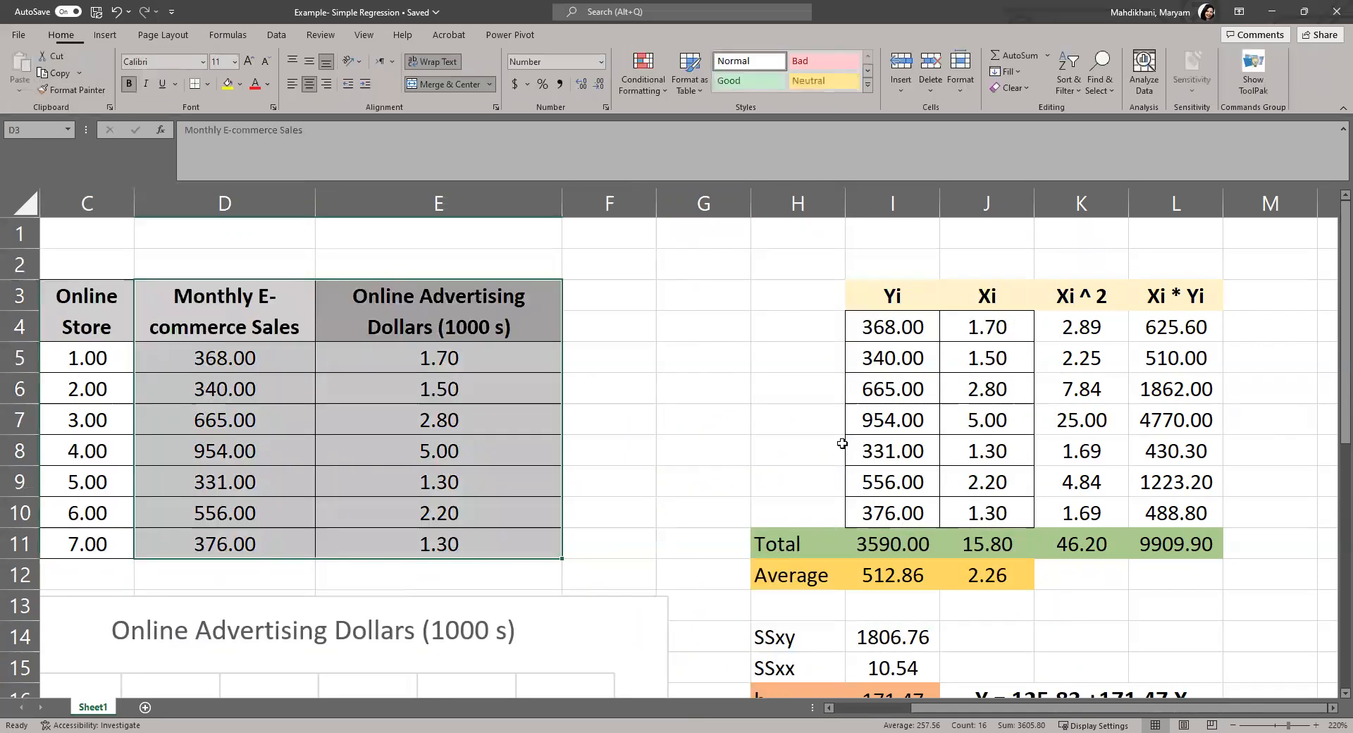
# Add a linear trendline to the data points of the existing scatter chart below the data table
pyautogui.scroll(-3, 1019, 435)
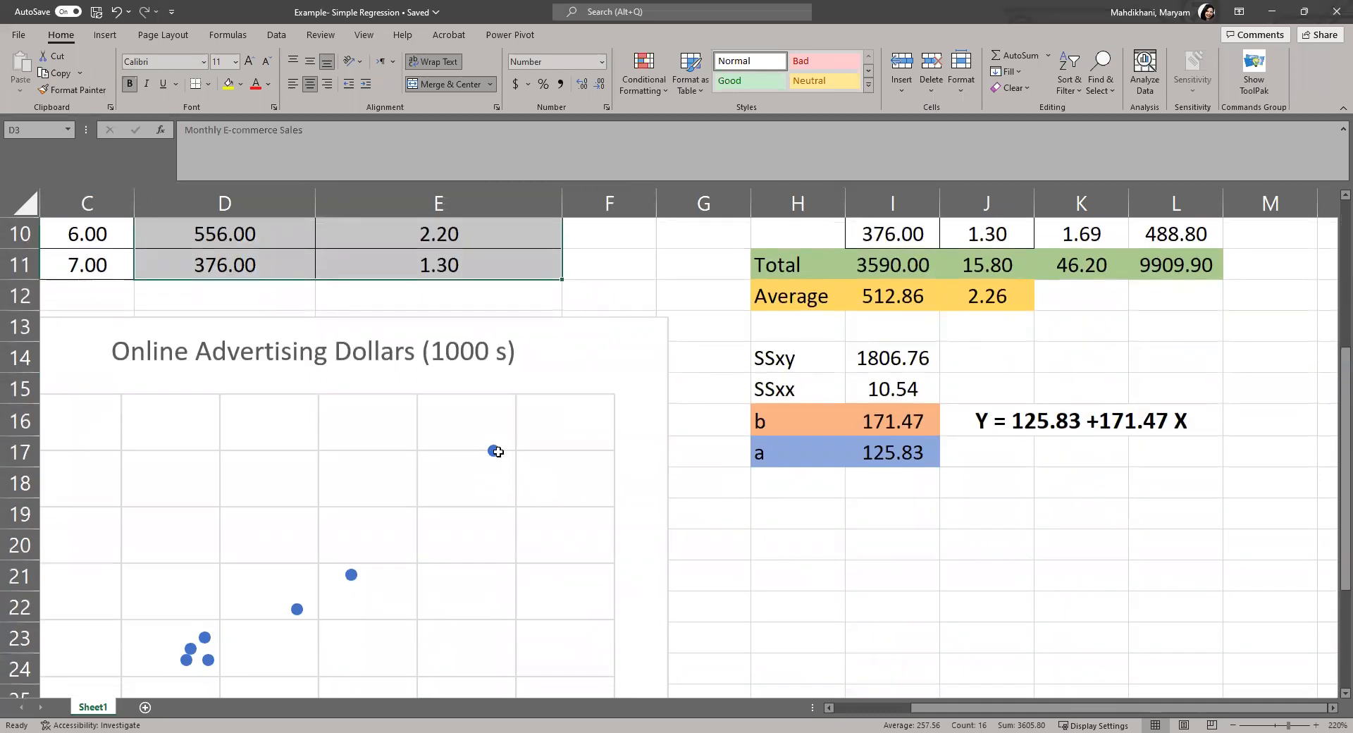
pyautogui.rightClick(495, 452)
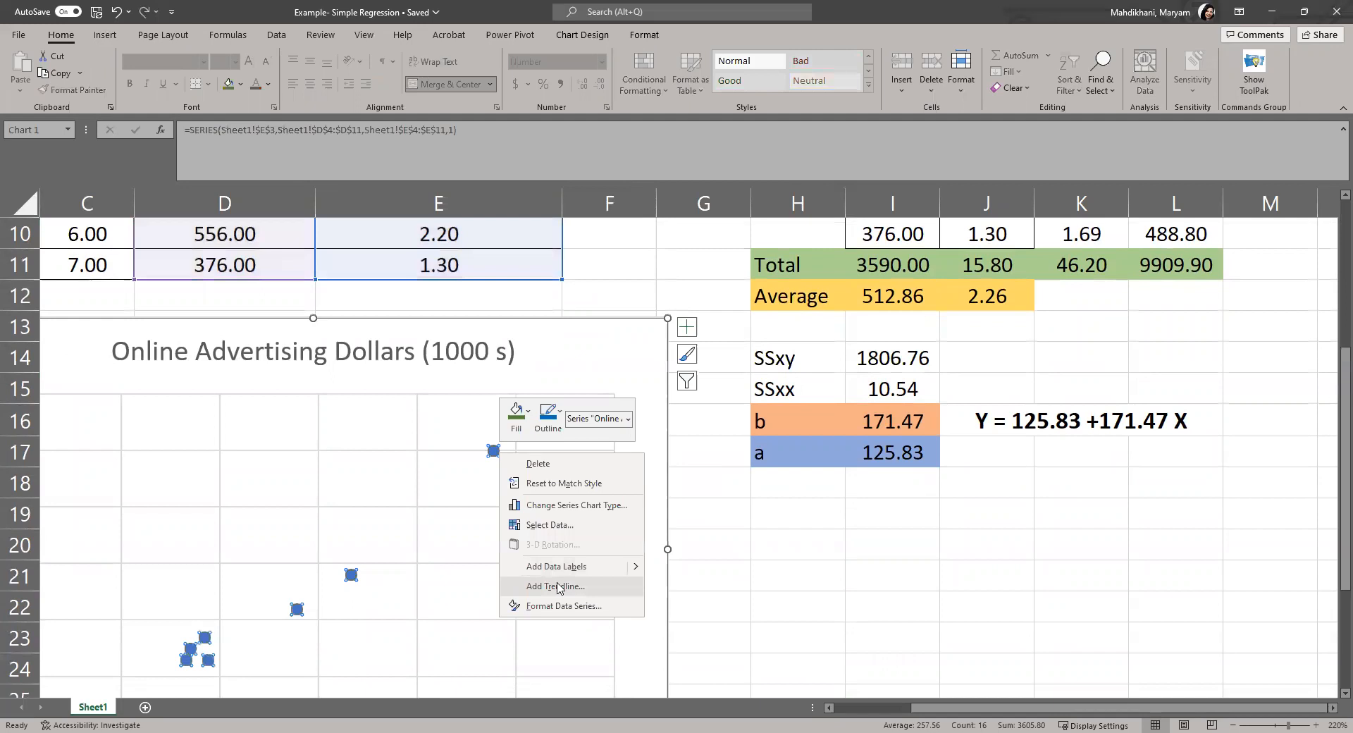
pyautogui.click(556, 586)
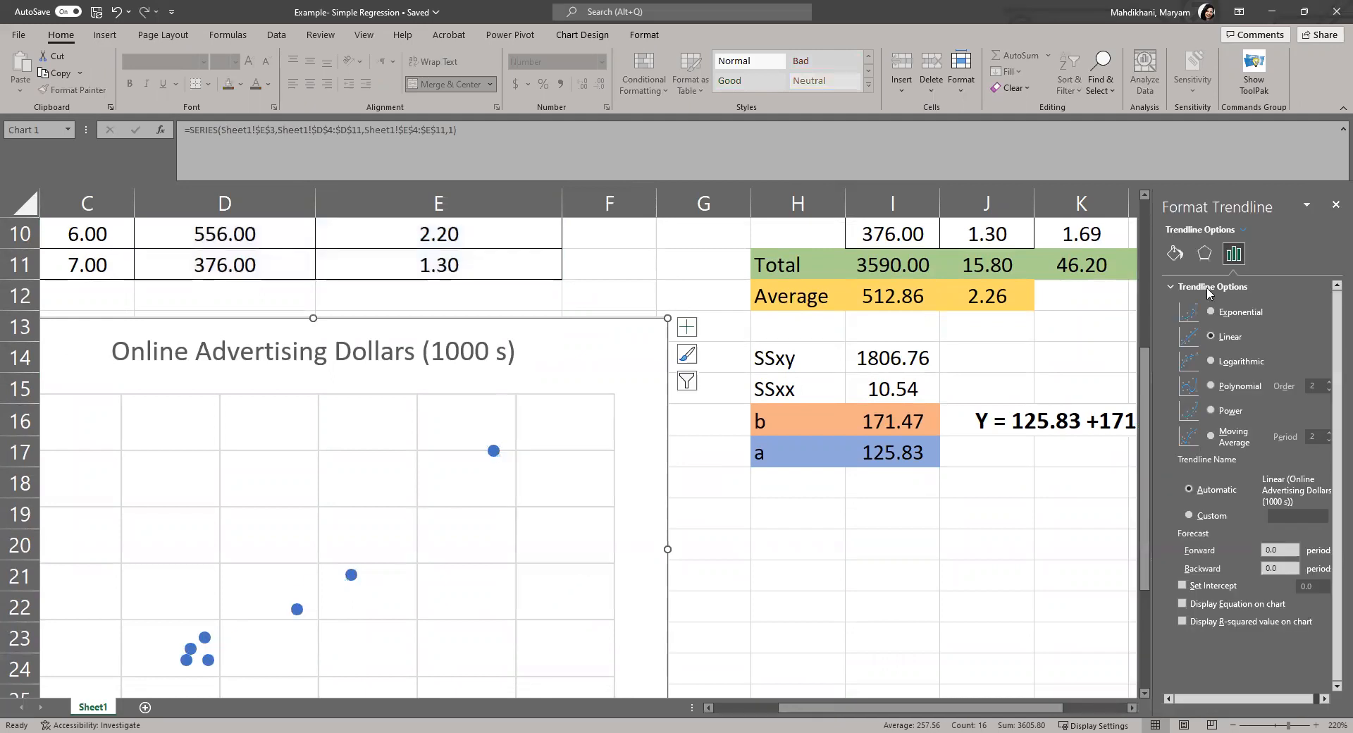
pyautogui.click(1335, 205)
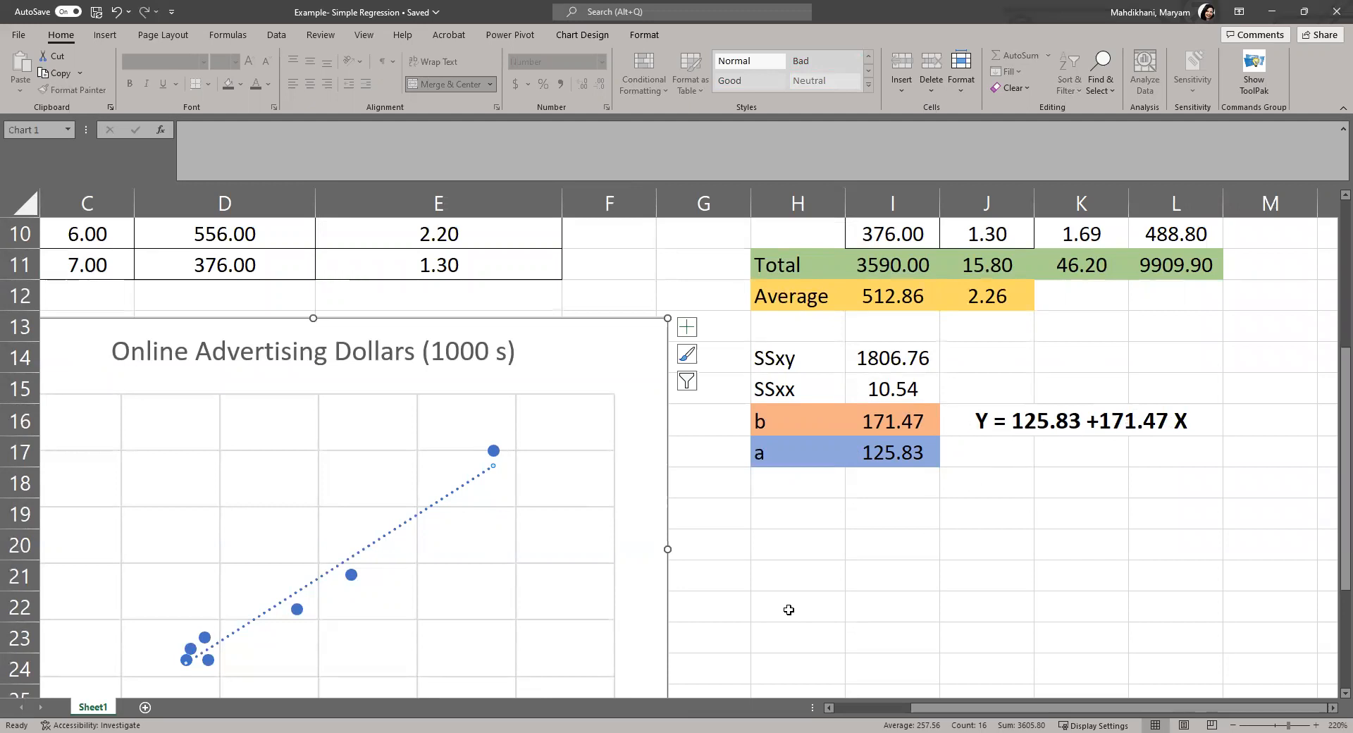
# Open the Regression tool from the Data Analysis tools
pyautogui.scroll(3, 793, 596)
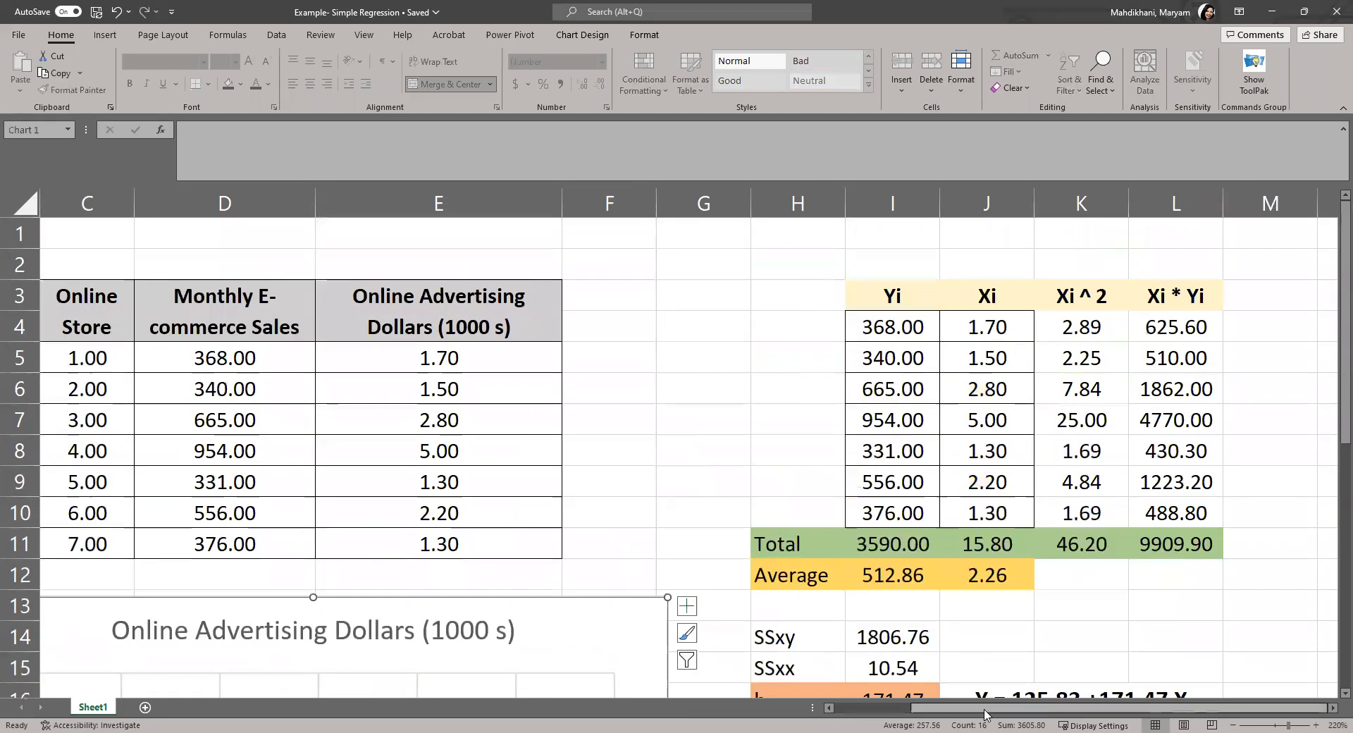
pyautogui.moveTo(985, 713); pyautogui.dragTo(888, 713)
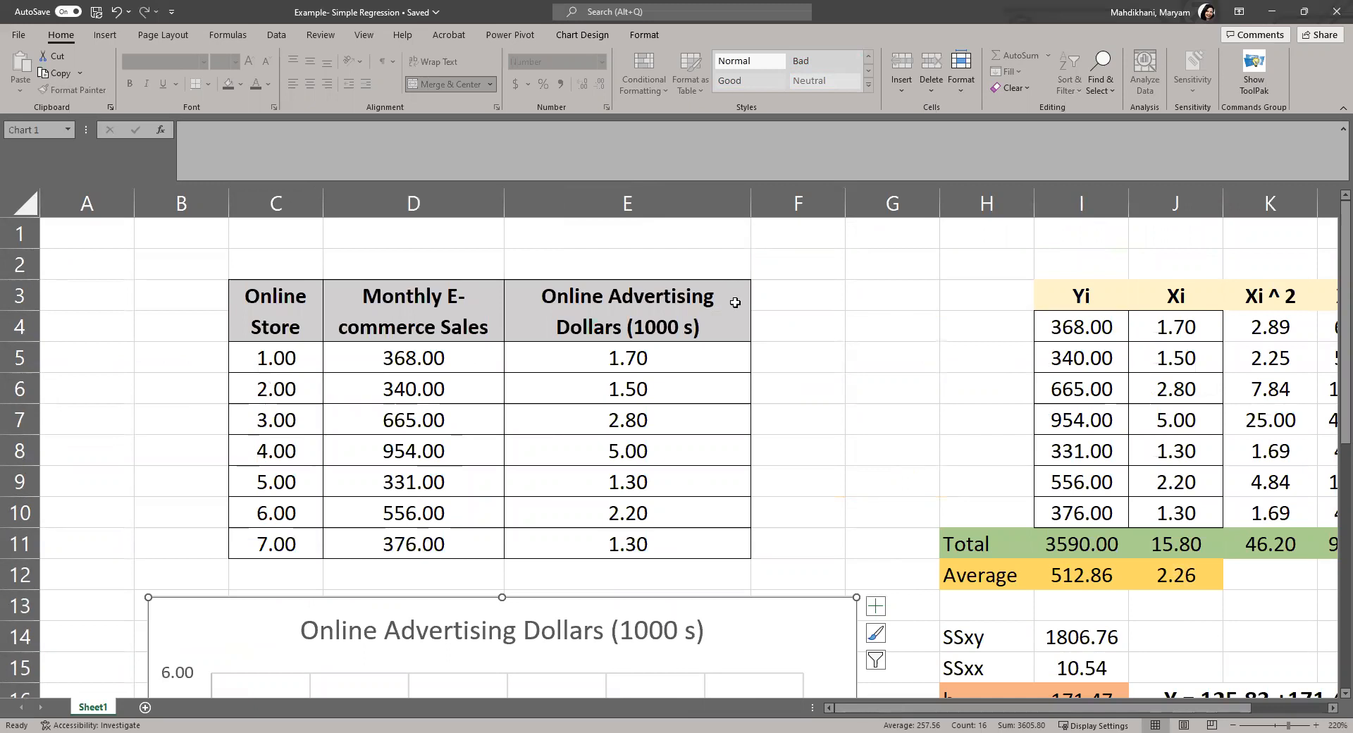
pyautogui.click(276, 34)
pyautogui.click(1264, 55)
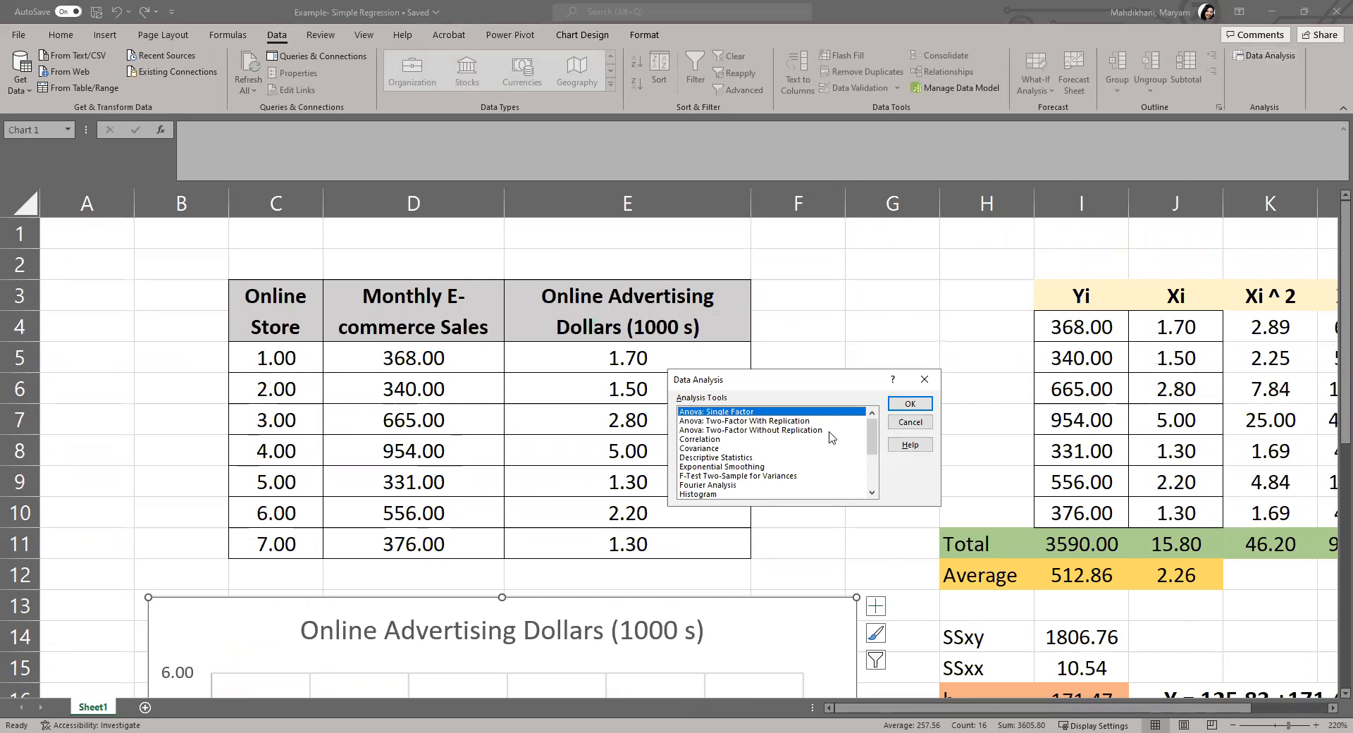
pyautogui.scroll(-3, 830, 436)
pyautogui.click(815, 448)
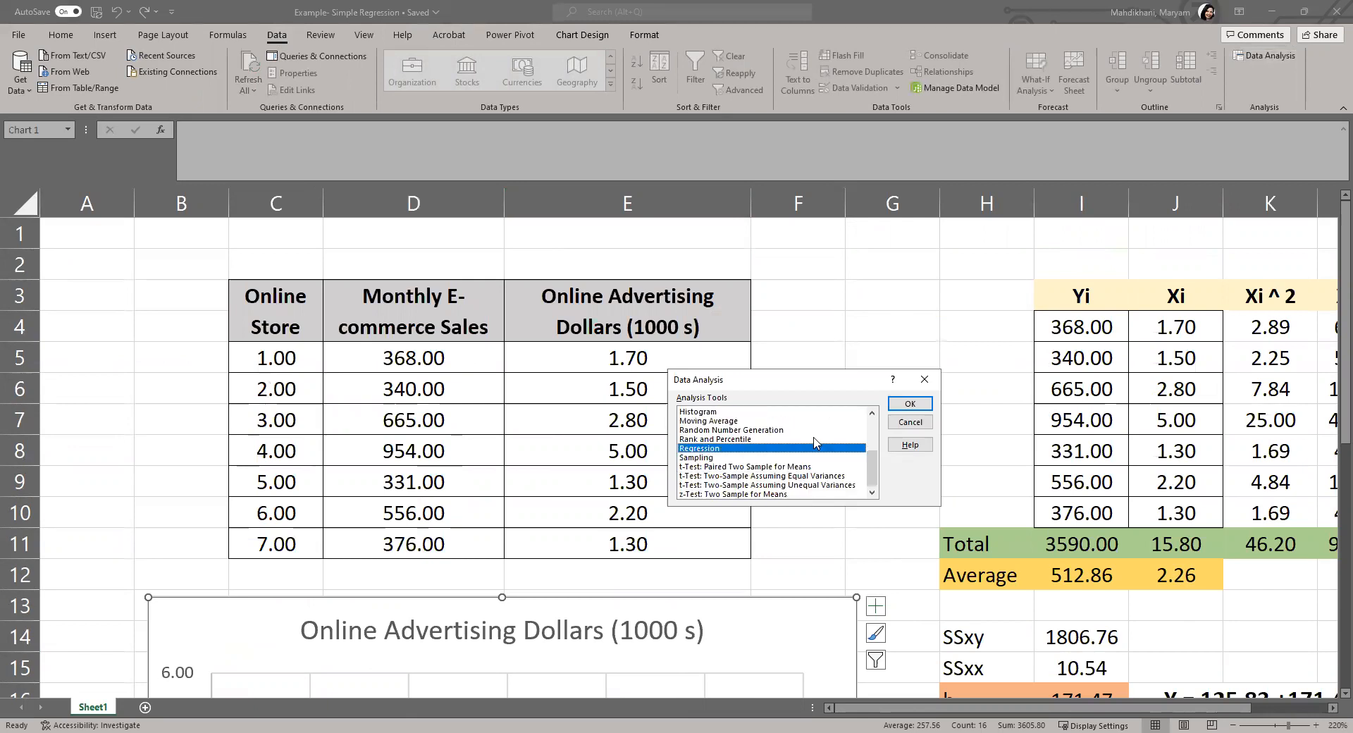
pyautogui.click(908, 405)
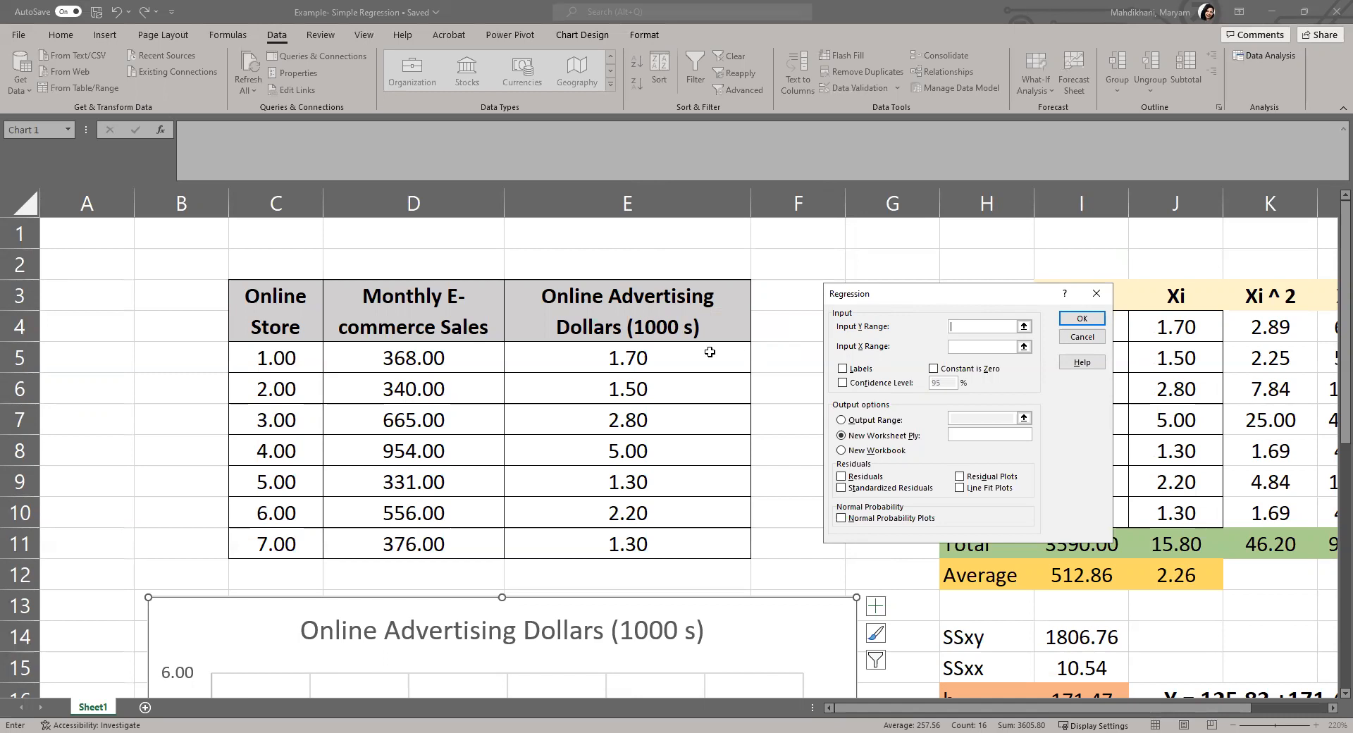
pyautogui.click(1024, 327)
pyautogui.moveTo(431, 305); pyautogui.dragTo(433, 539)
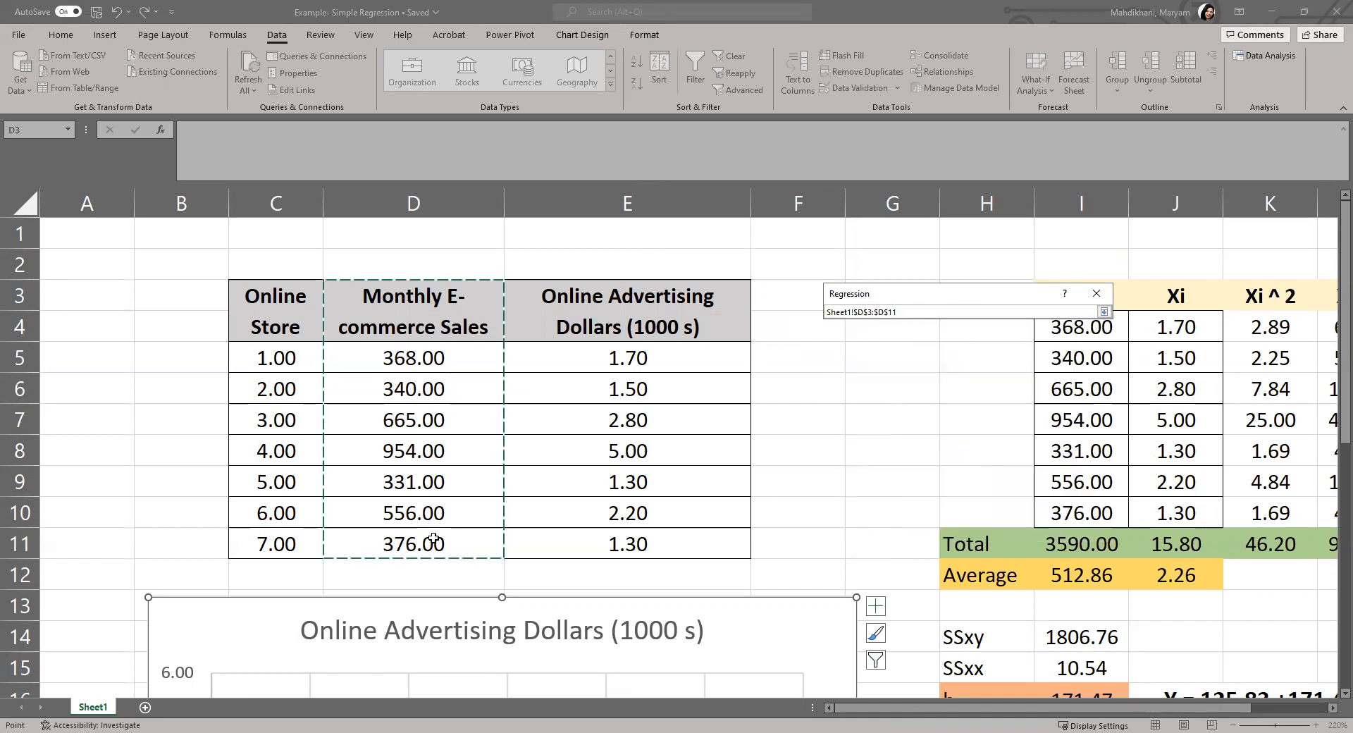
pyautogui.click(1103, 311)
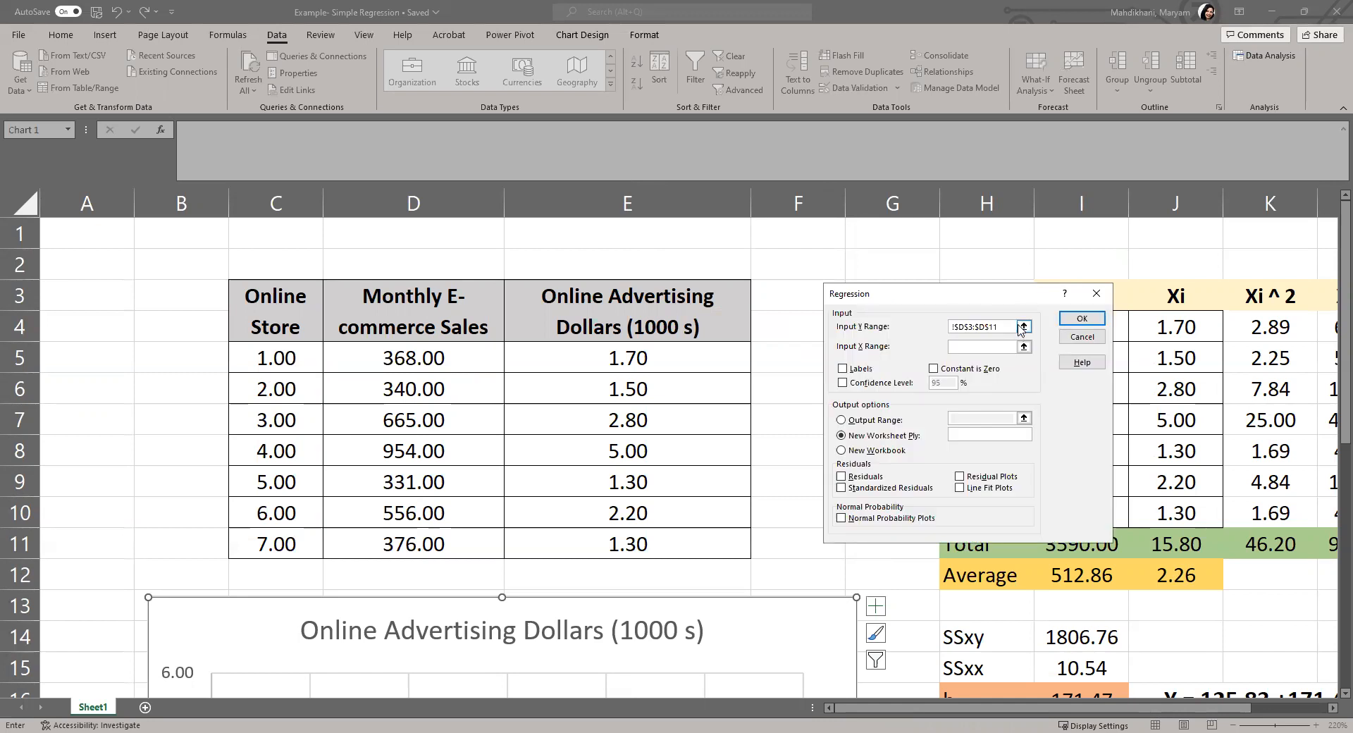
# Set the regression's Input Y Range to the monthly e-commerce sales values in D5:D11, without the header
pyautogui.click(1018, 325)
pyautogui.click(387, 358)
pyautogui.moveTo(387, 358); pyautogui.dragTo(389, 543)
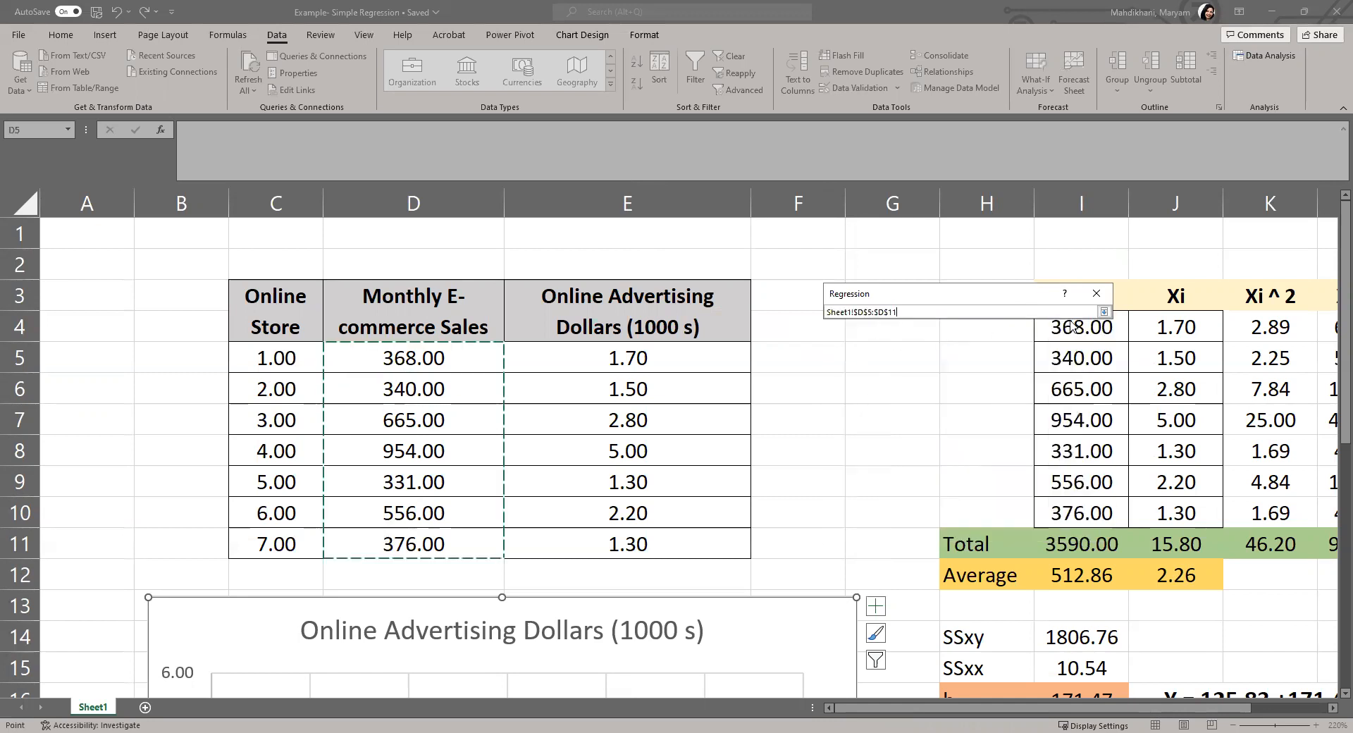
pyautogui.click(1103, 311)
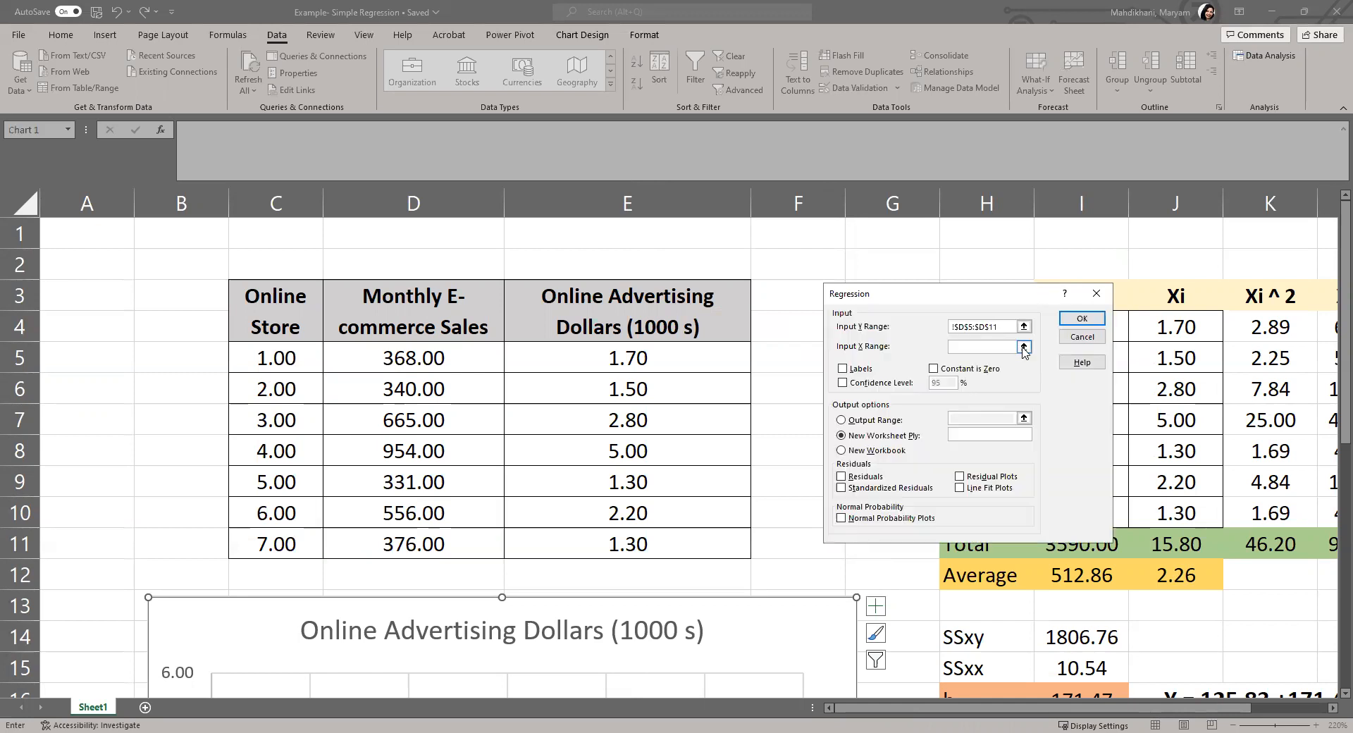
# Set the regression's Input X Range to the online advertising values in E5:E11
pyautogui.click(1024, 346)
pyautogui.moveTo(649, 365); pyautogui.dragTo(666, 403)
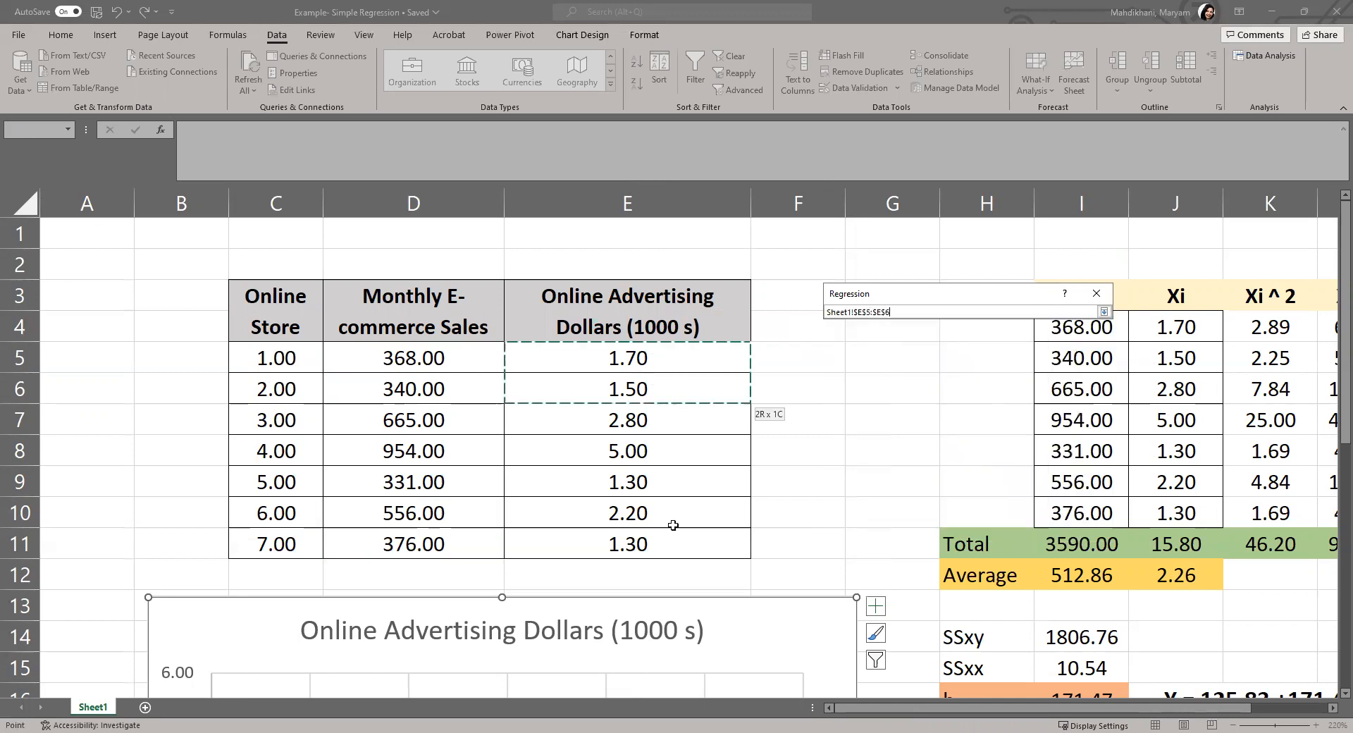
pyautogui.moveTo(673, 525); pyautogui.dragTo(675, 544)
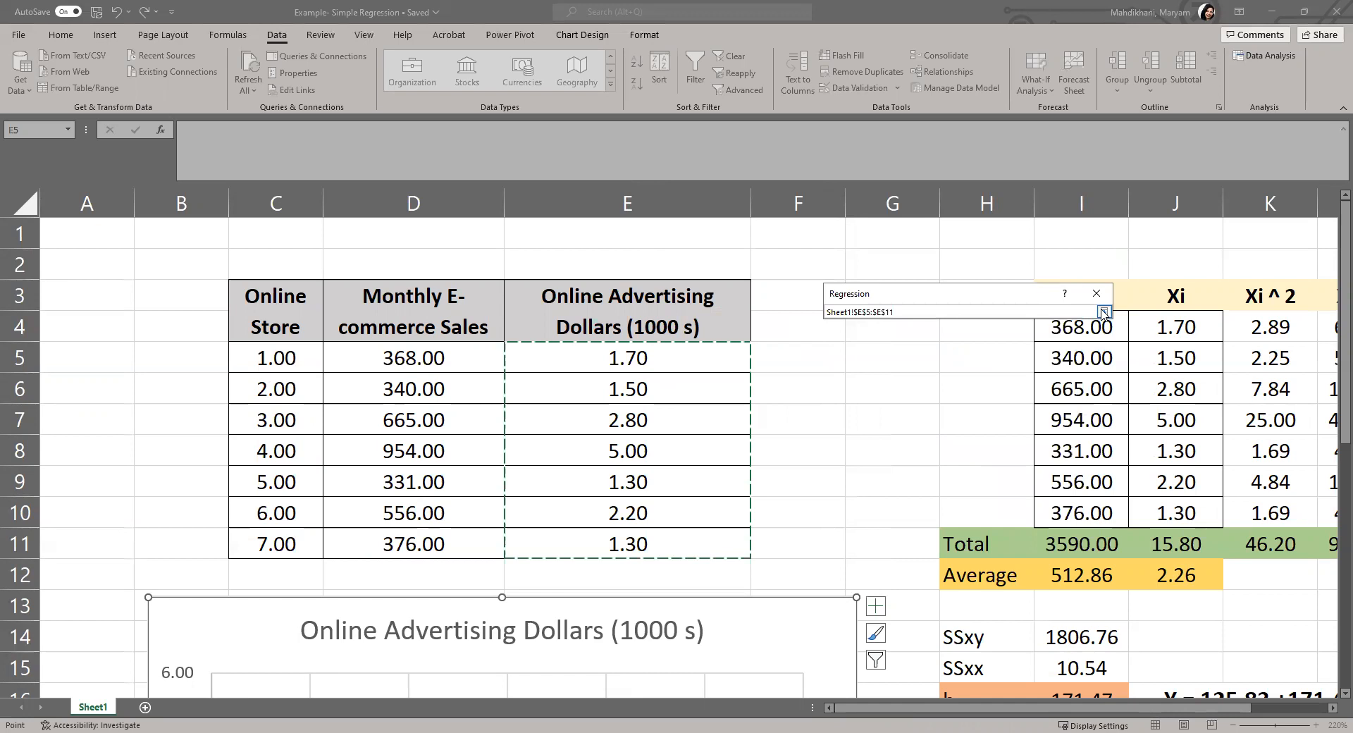
pyautogui.click(1103, 312)
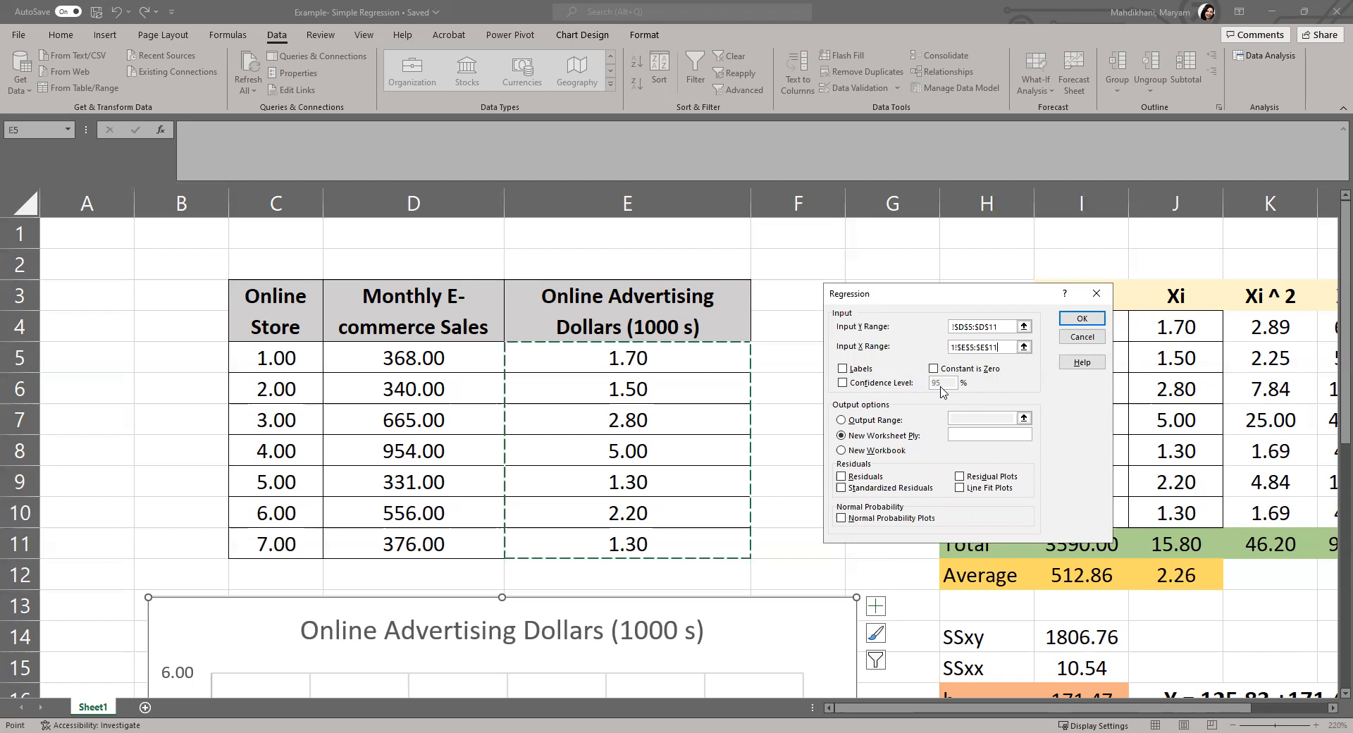
# Enable the 95% confidence level and run the regression with its output on a new worksheet
pyautogui.click(842, 384)
pyautogui.click(842, 384)
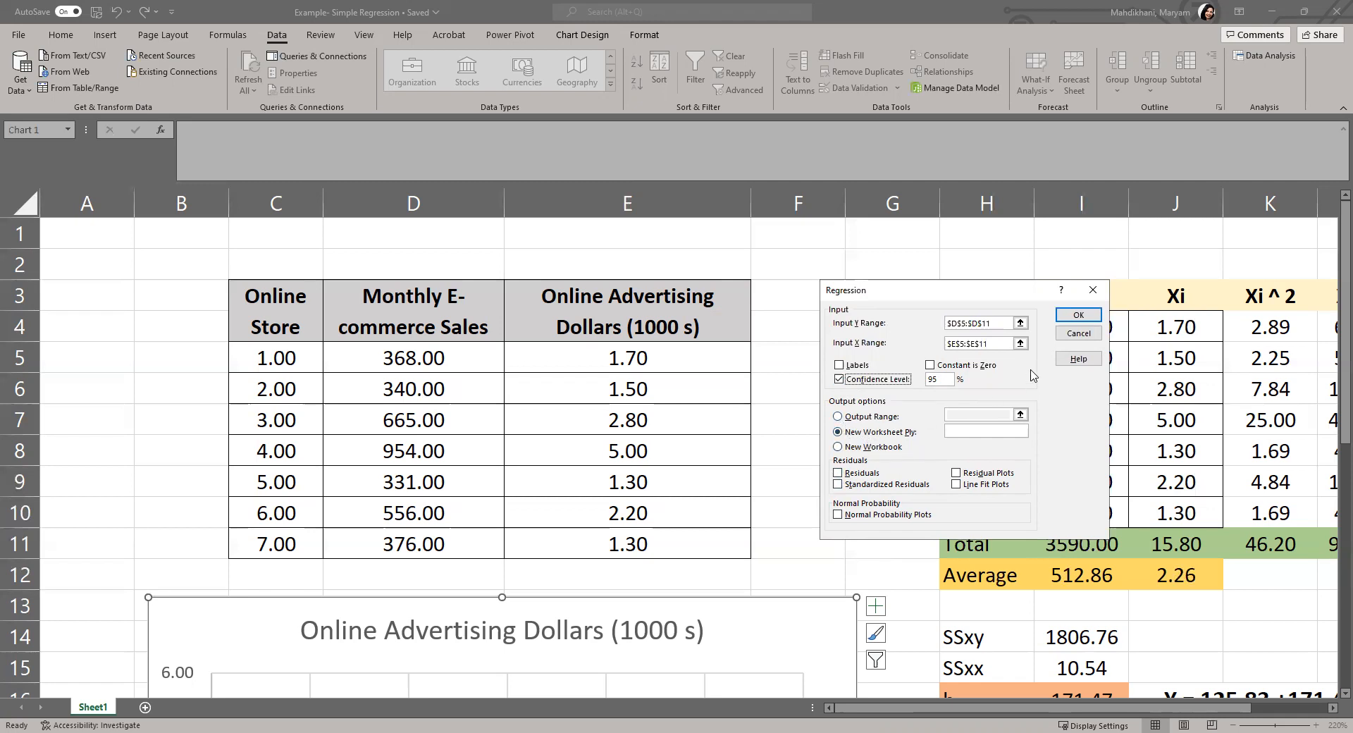
pyautogui.click(1079, 317)
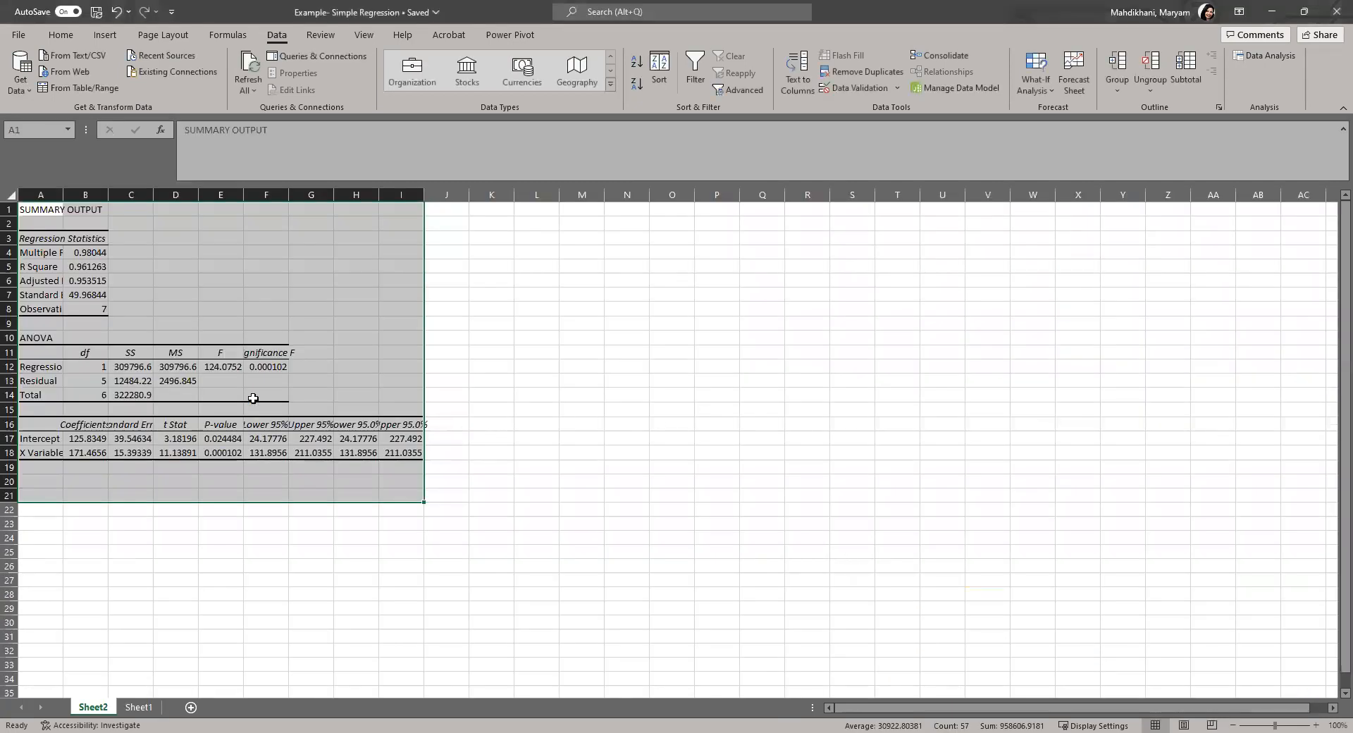
# Format the whole regression output range A1:I21 as Number with two decimal places
pyautogui.rightClick(253, 399)
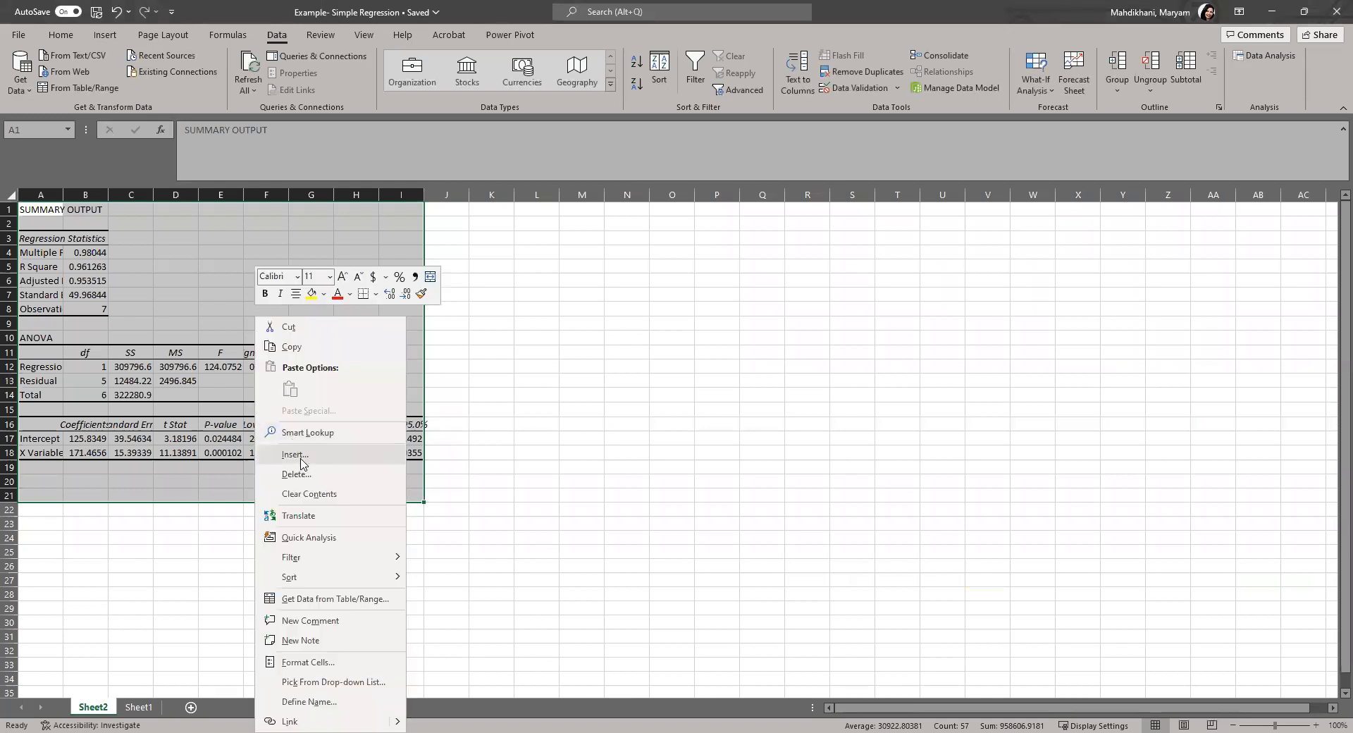
pyautogui.click(345, 662)
pyautogui.click(194, 461)
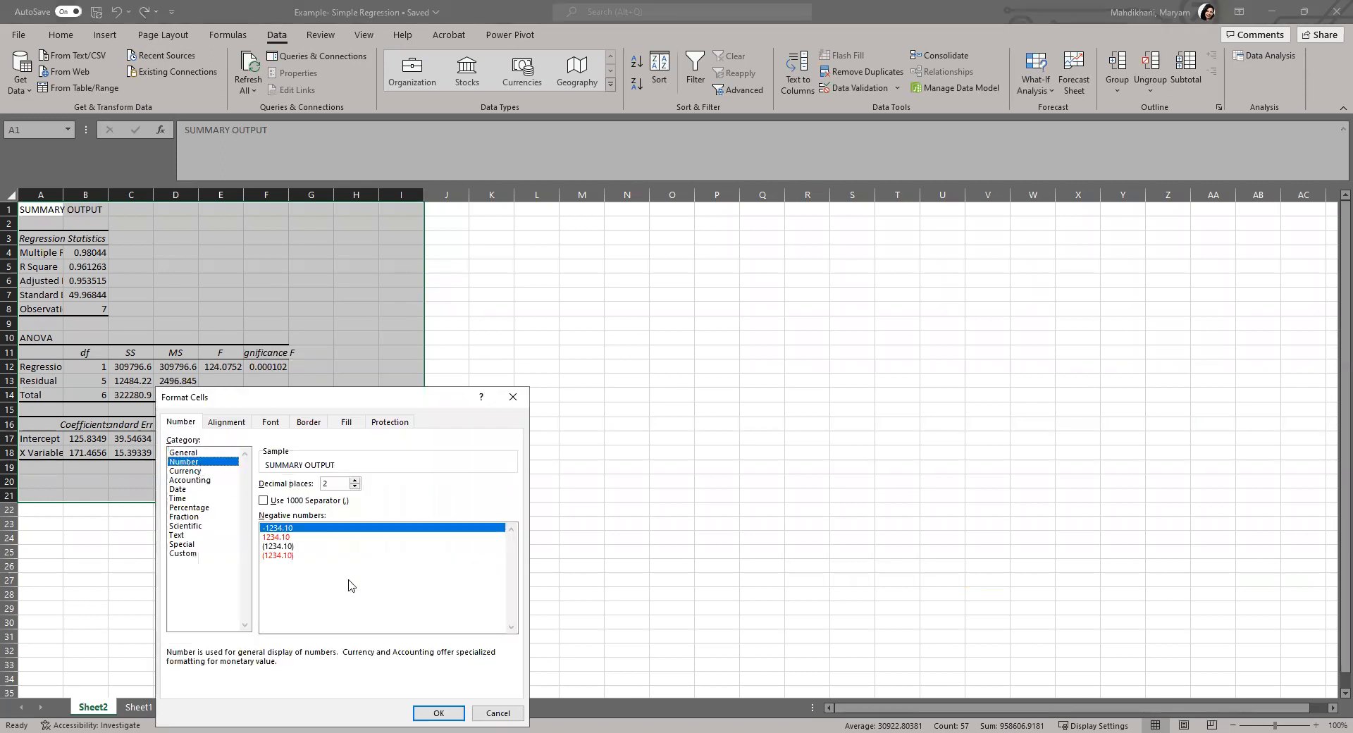
pyautogui.click(436, 714)
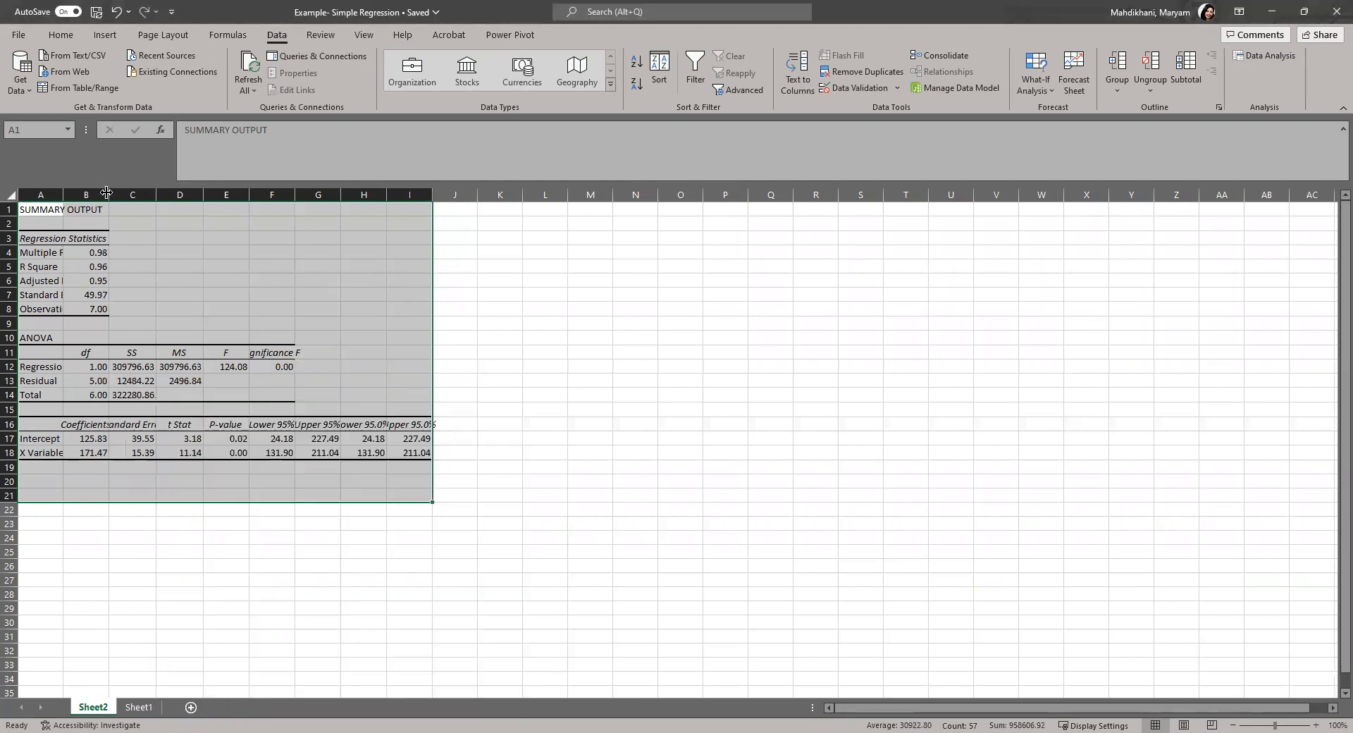
# Widen the columns of the regression output so that the row labels and the confidence-limit headings fit
pyautogui.moveTo(63, 195); pyautogui.dragTo(221, 195)
pyautogui.moveTo(361, 195); pyautogui.dragTo(813, 194)
pyautogui.click(602, 469)
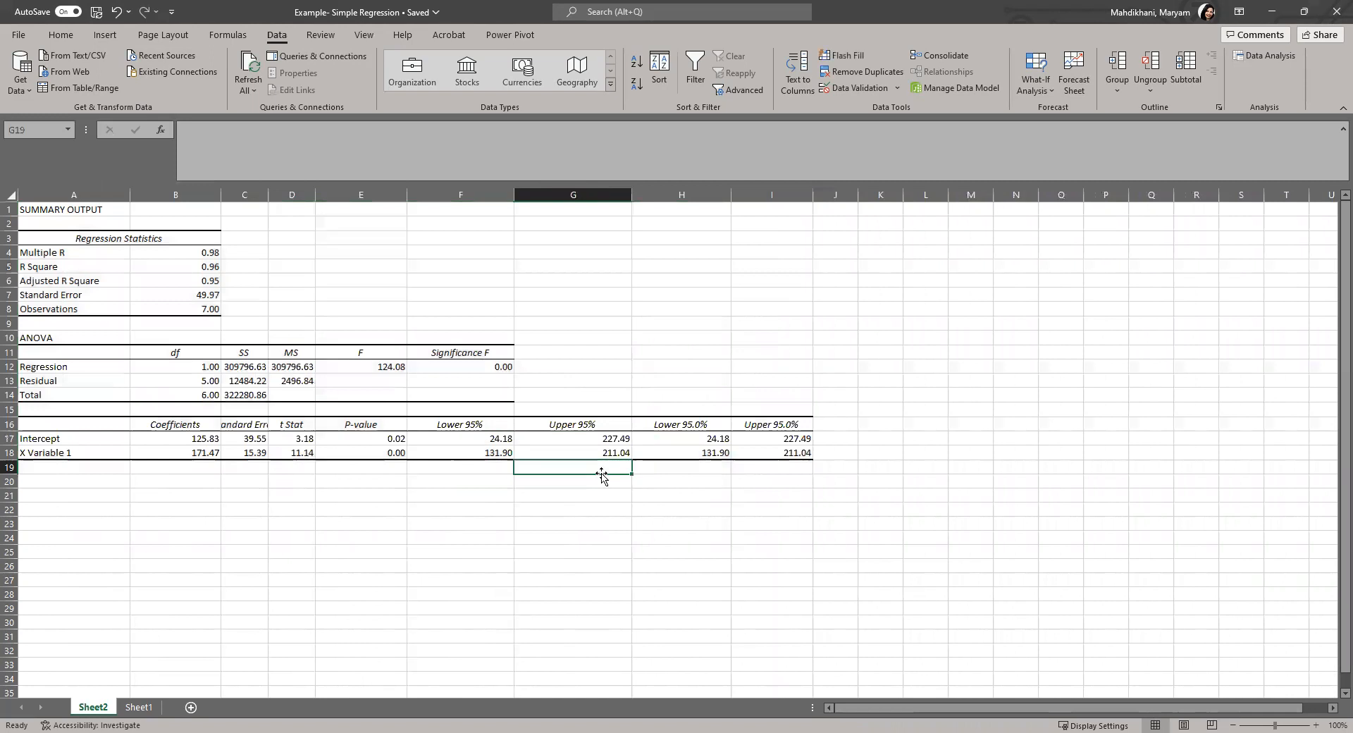
# Fill the Intercept coefficient in B17 with yellow and the X Variable 1 coefficient in B18 with orange
pyautogui.click(40, 436)
pyautogui.click(154, 438)
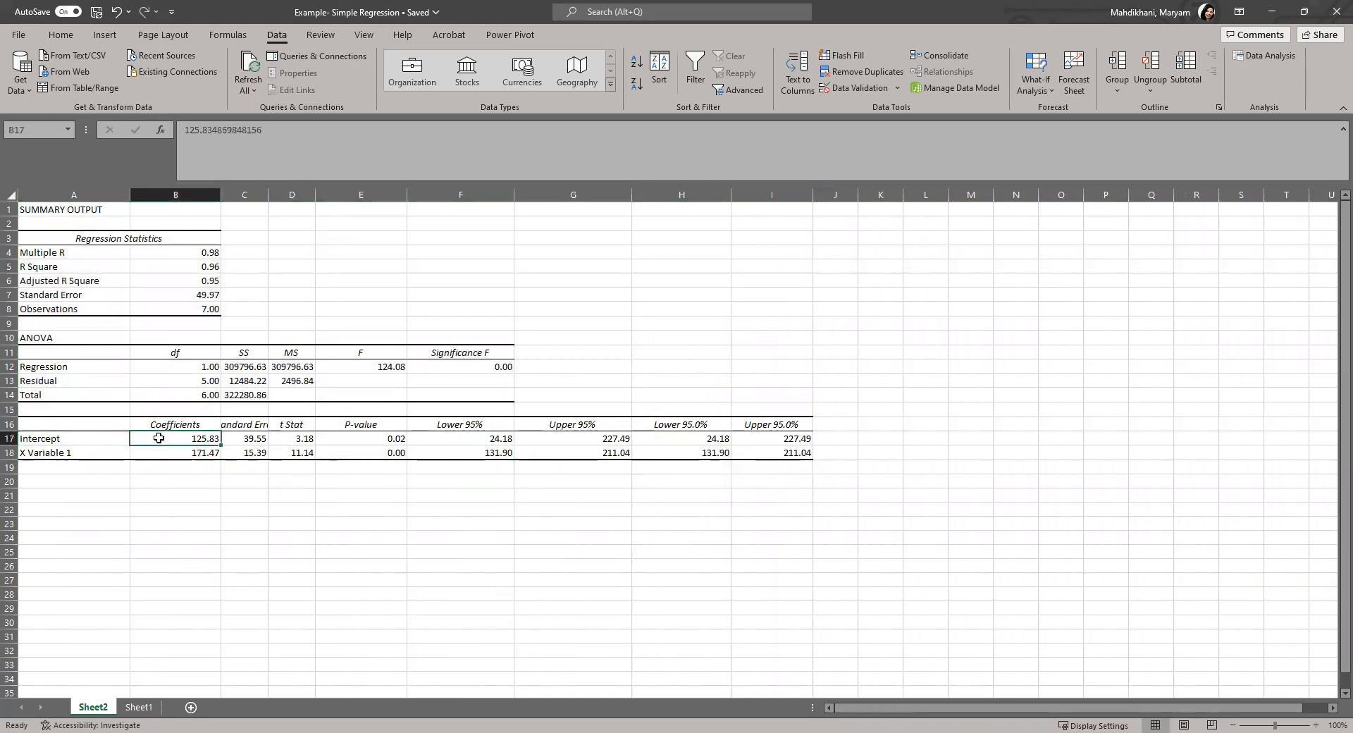
pyautogui.click(60, 35)
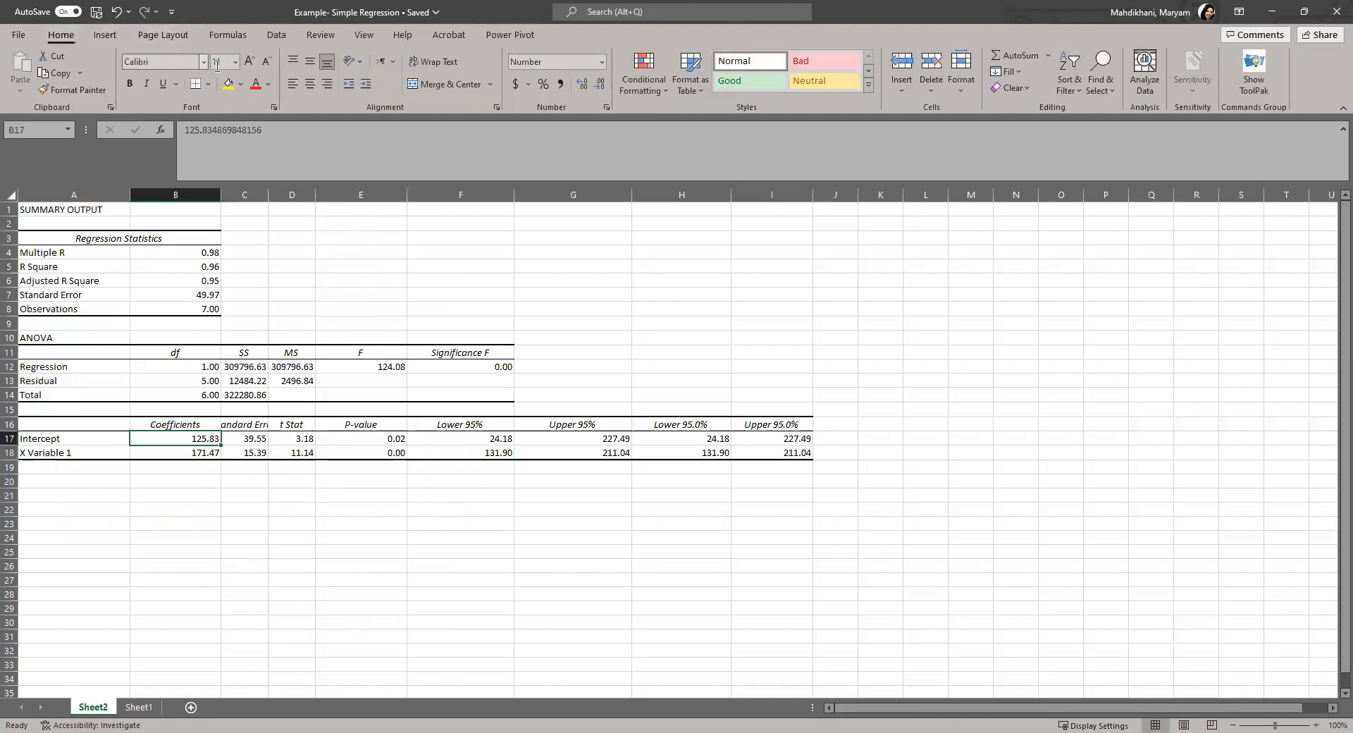
pyautogui.click(228, 83)
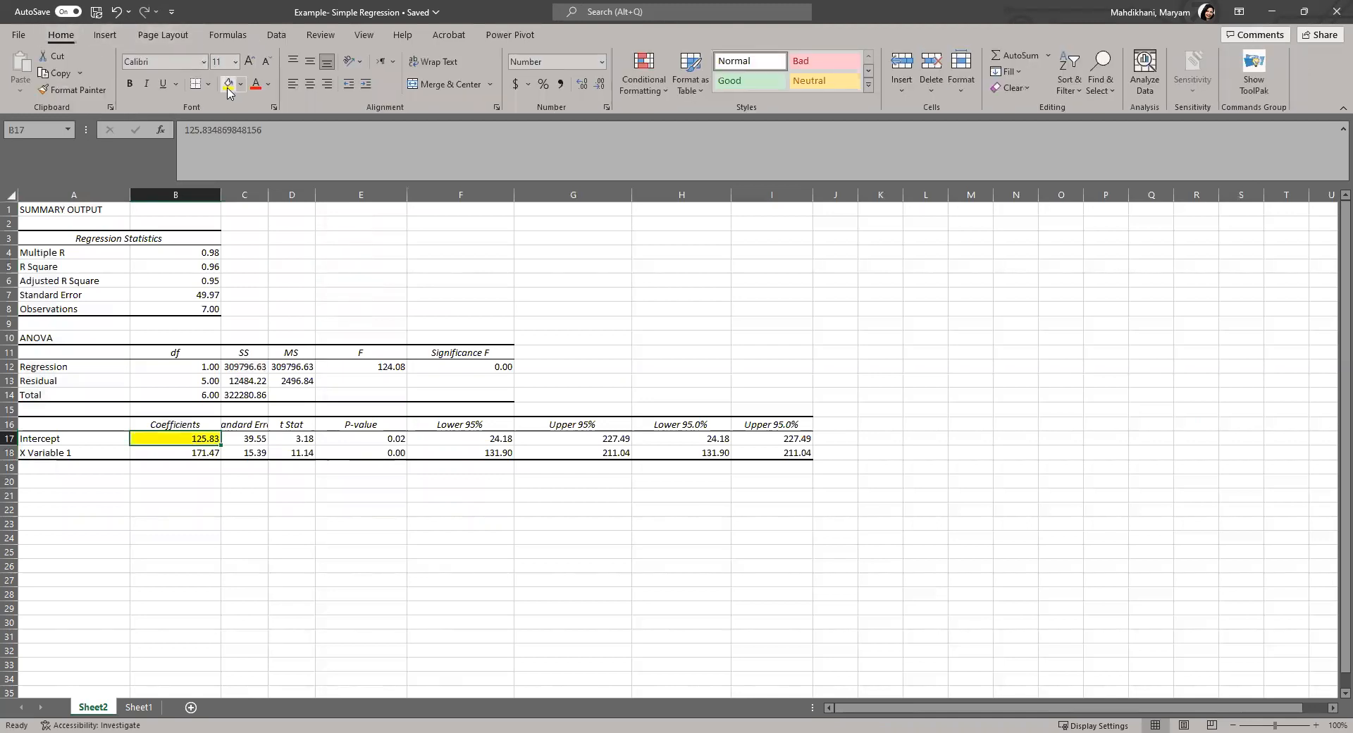
pyautogui.click(176, 451)
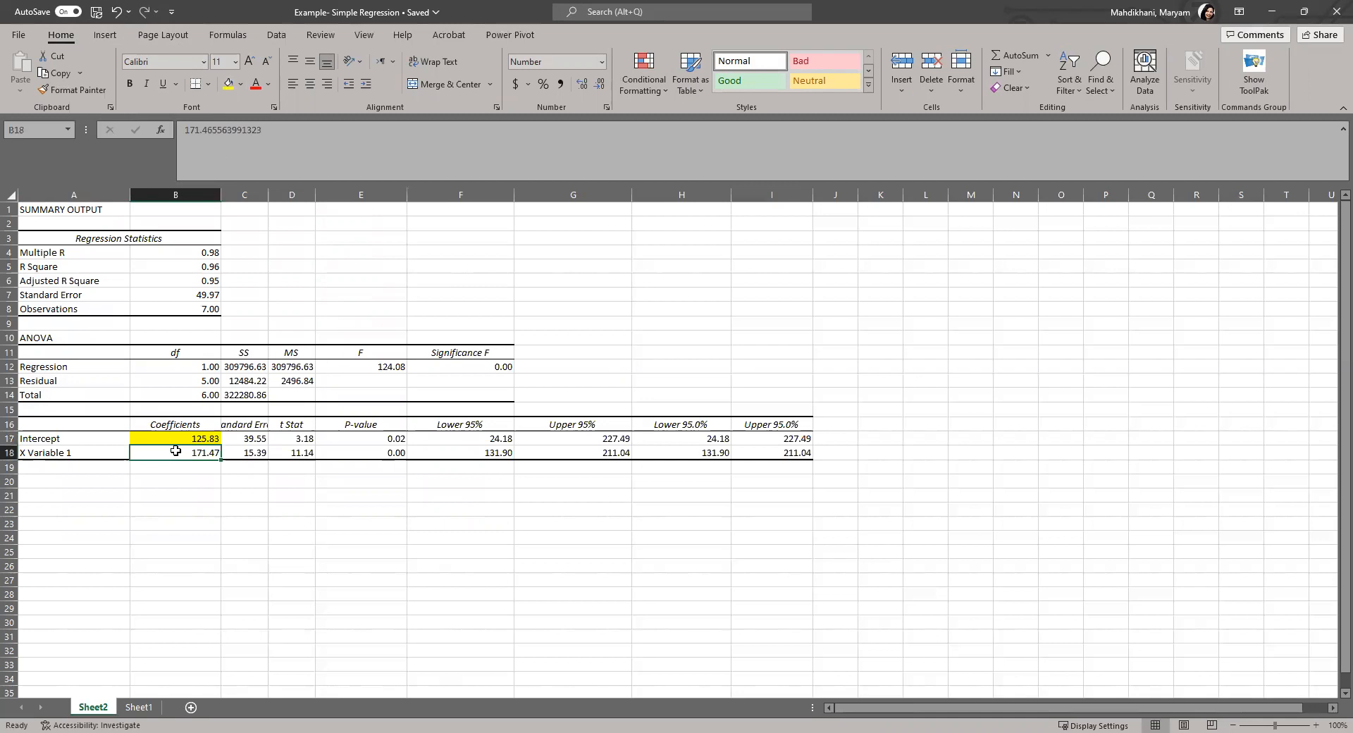
pyautogui.click(240, 84)
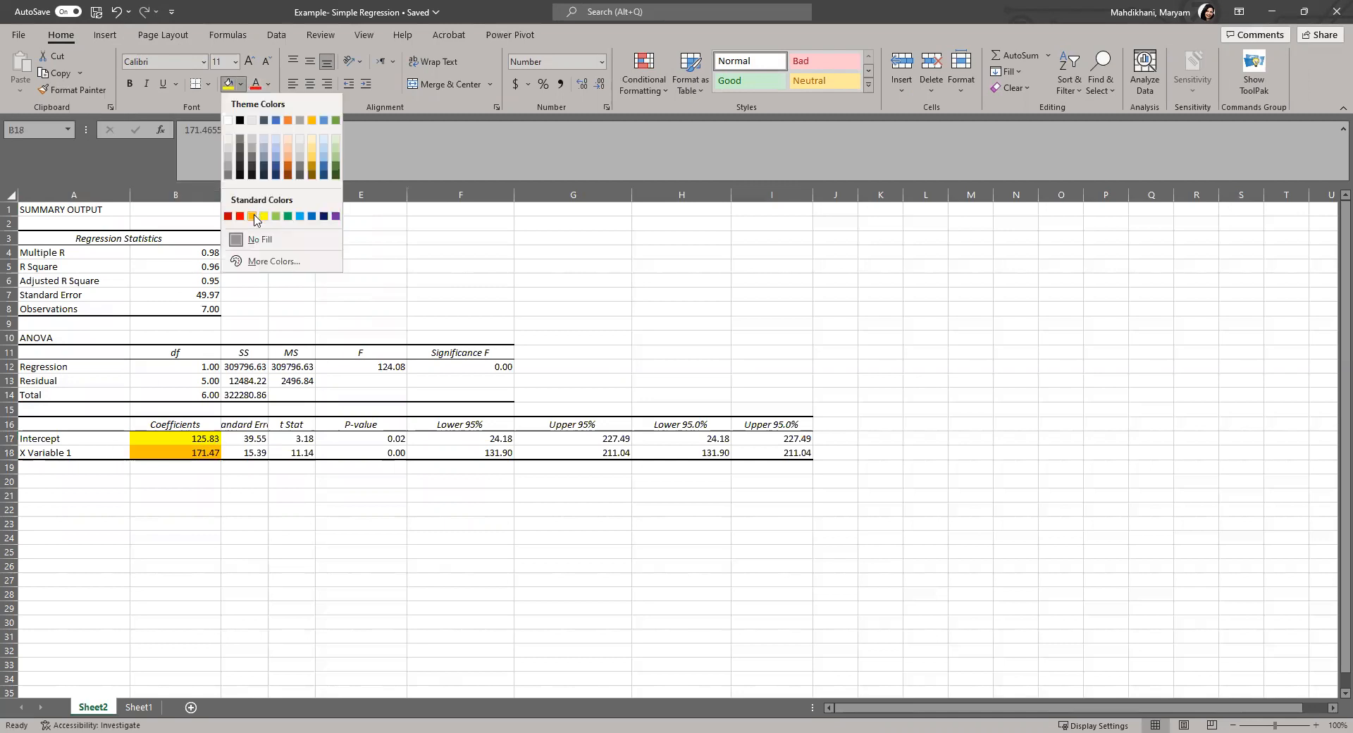
pyautogui.click(253, 216)
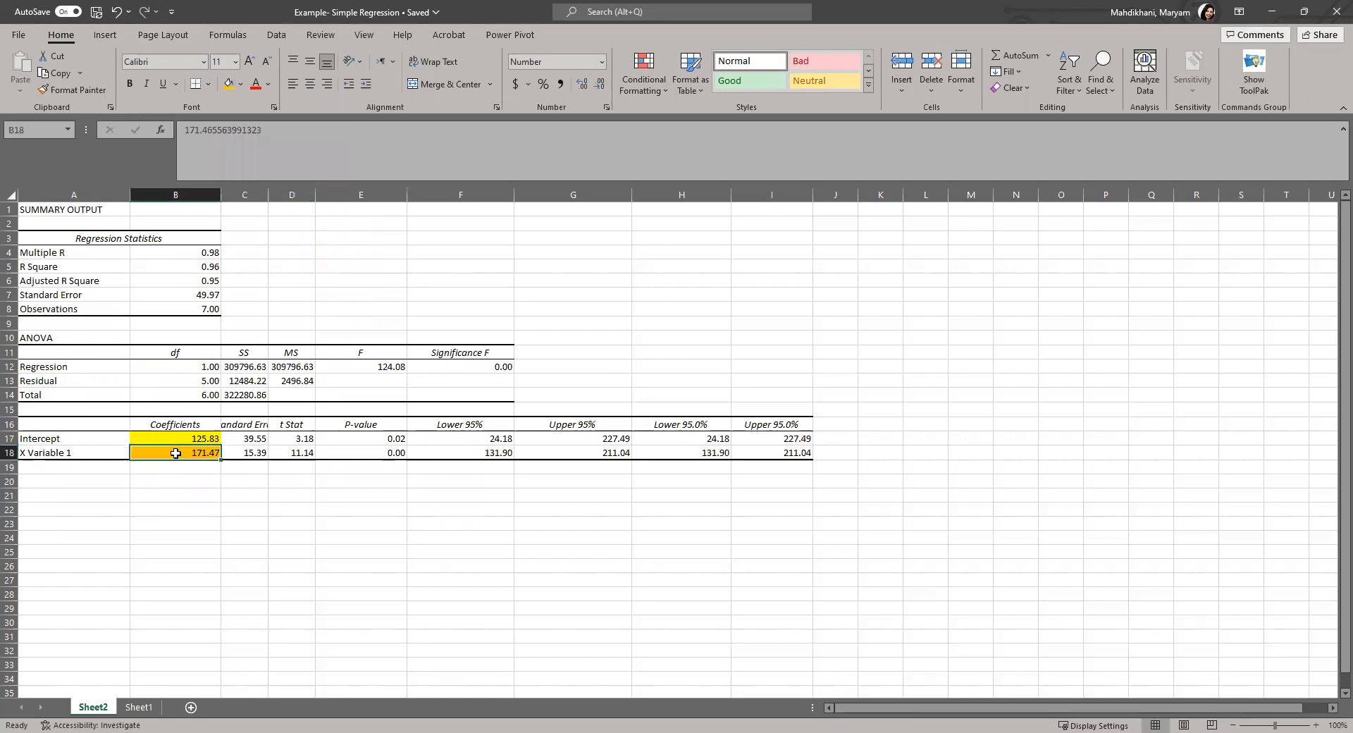
# Fit column C to its contents and fill the R Square value in B5 with light green
pyautogui.doubleClick(268, 192)
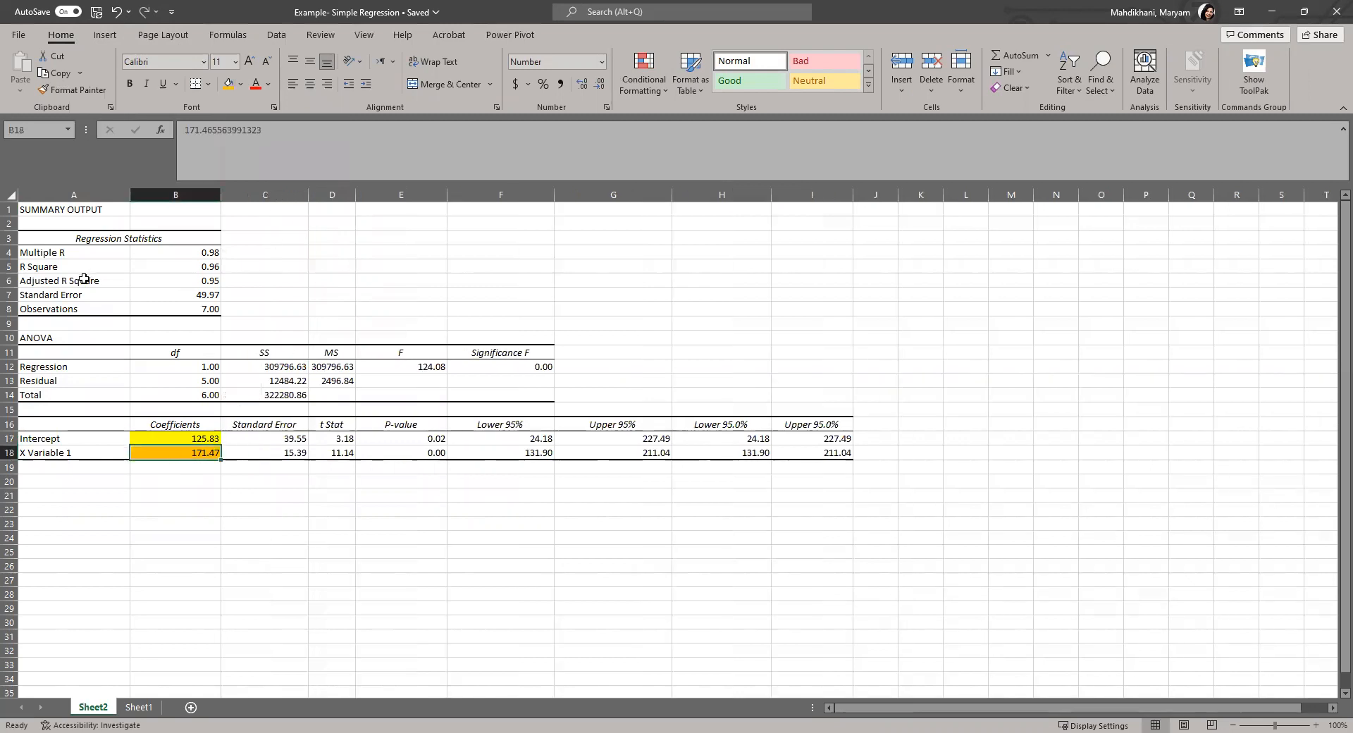
pyautogui.click(190, 267)
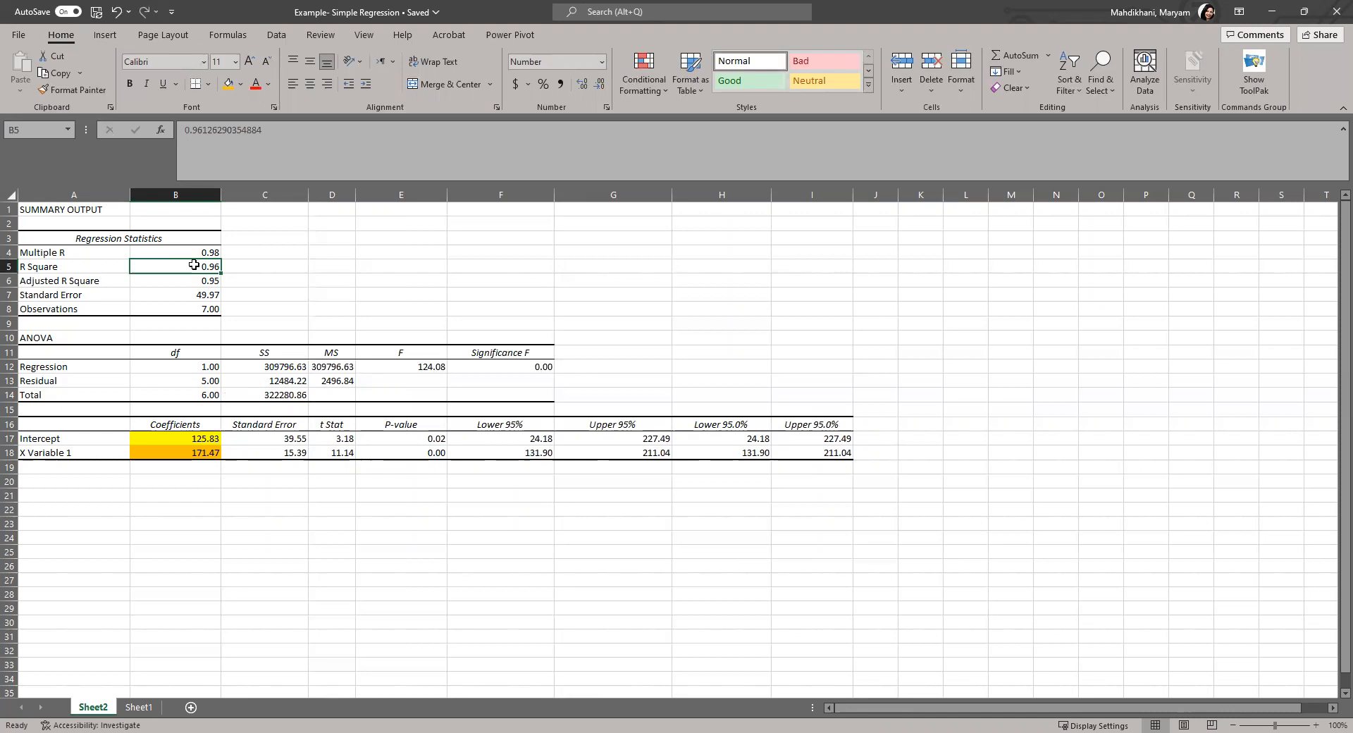
pyautogui.click(240, 84)
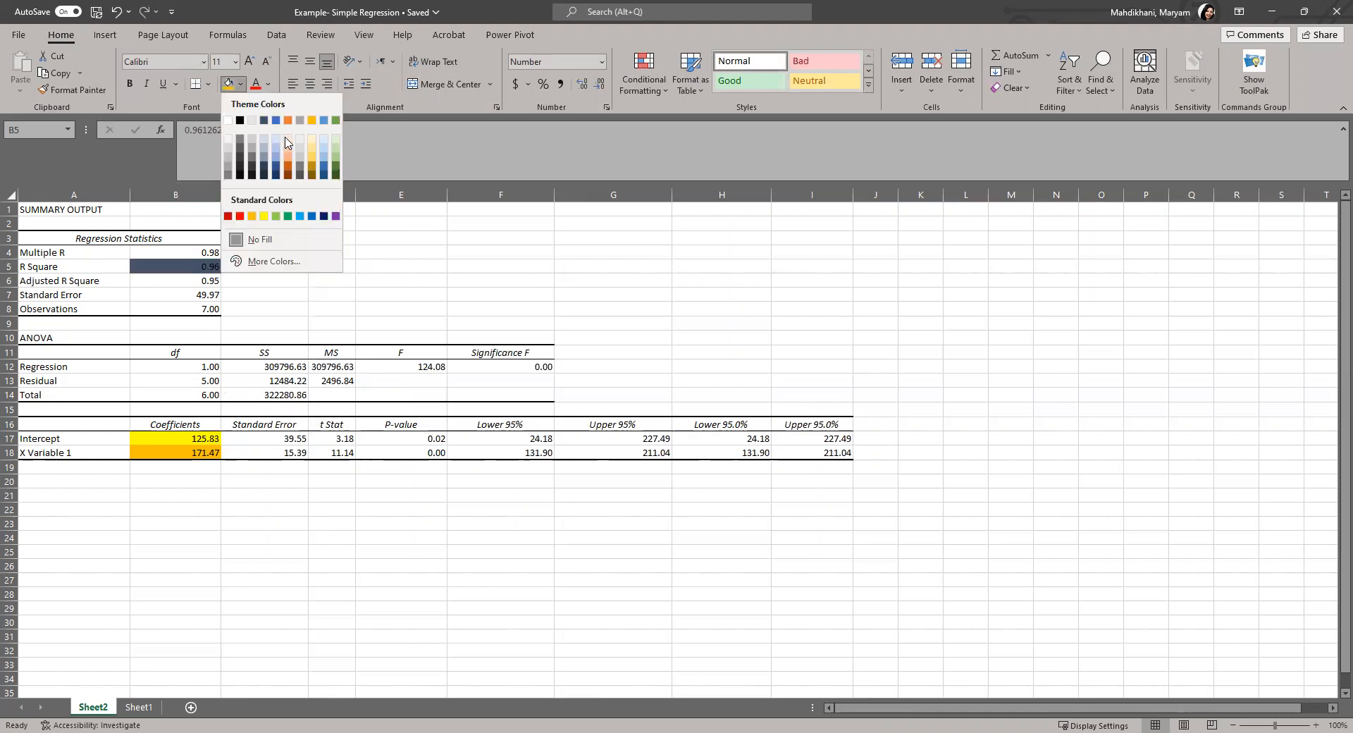
pyautogui.click(335, 159)
pyautogui.click(278, 265)
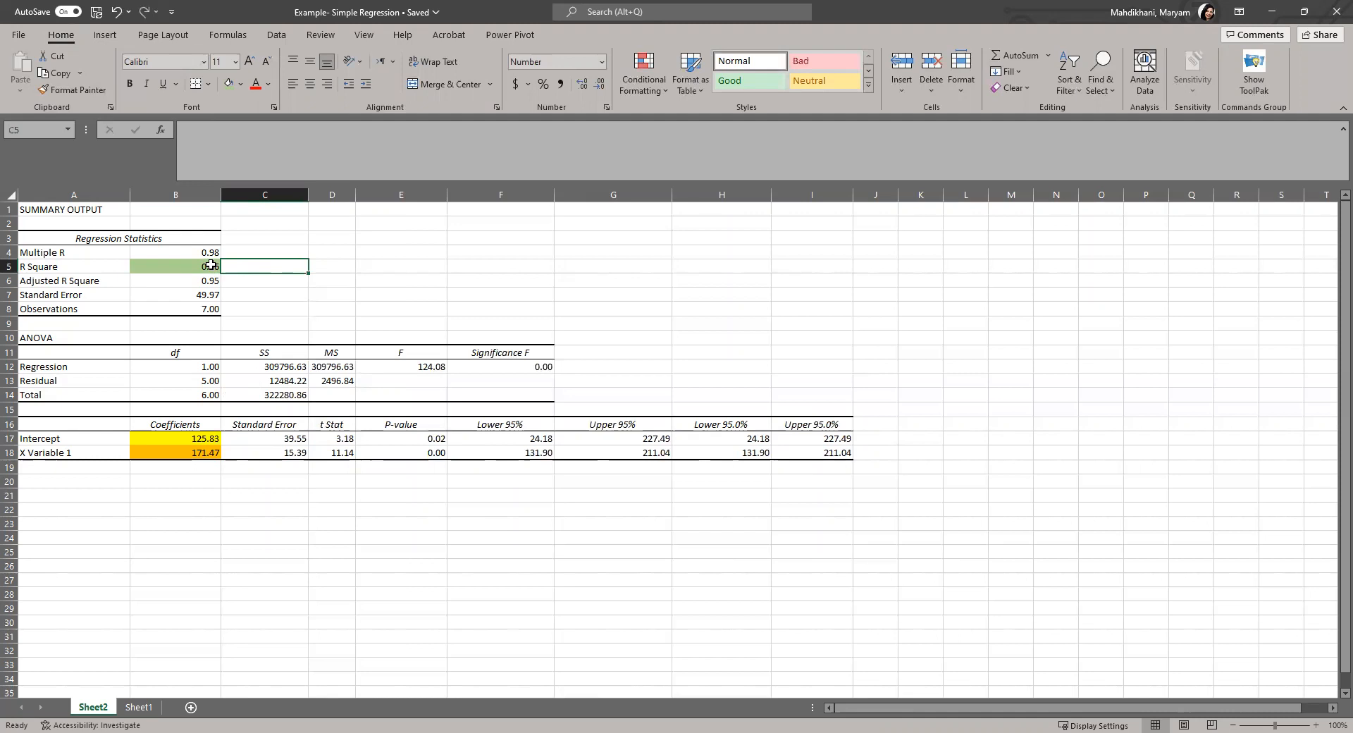
# Fill the P-value of X Variable 1 in E18 with light gold
pyautogui.click(414, 451)
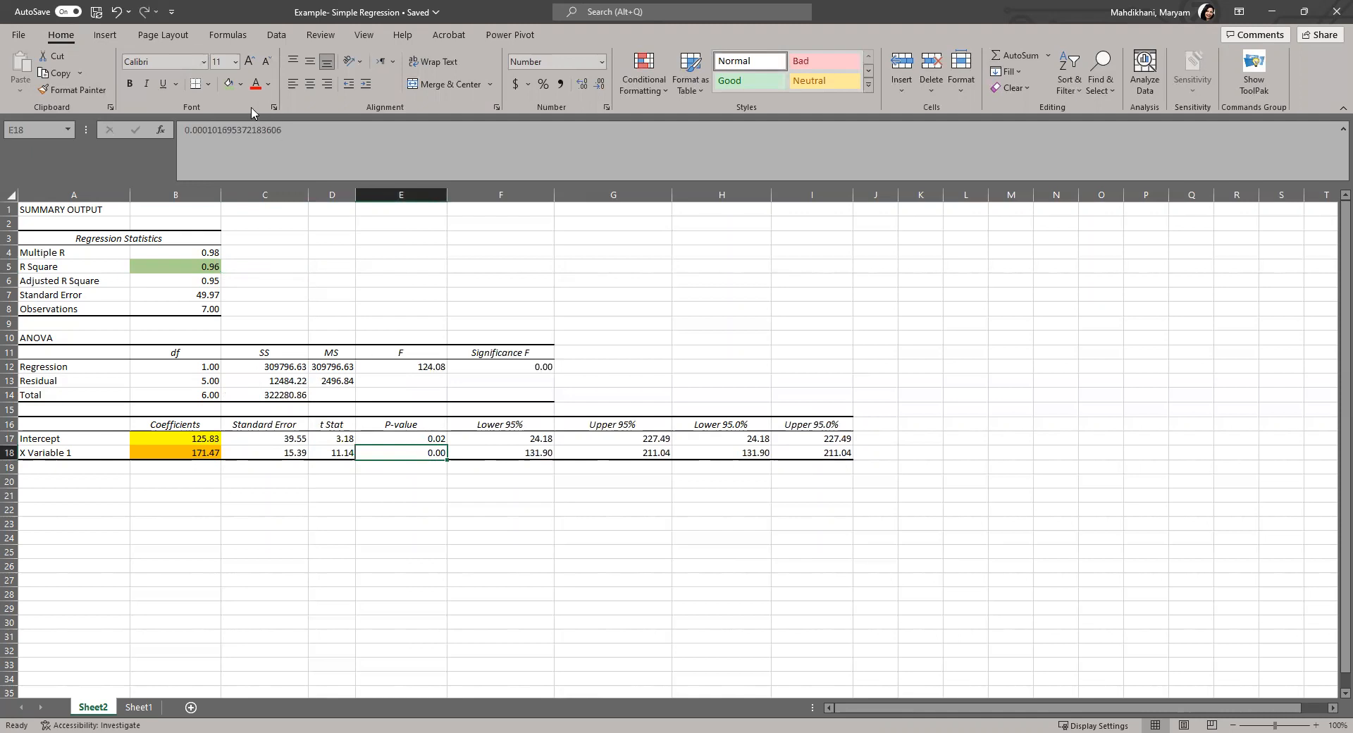
pyautogui.click(240, 84)
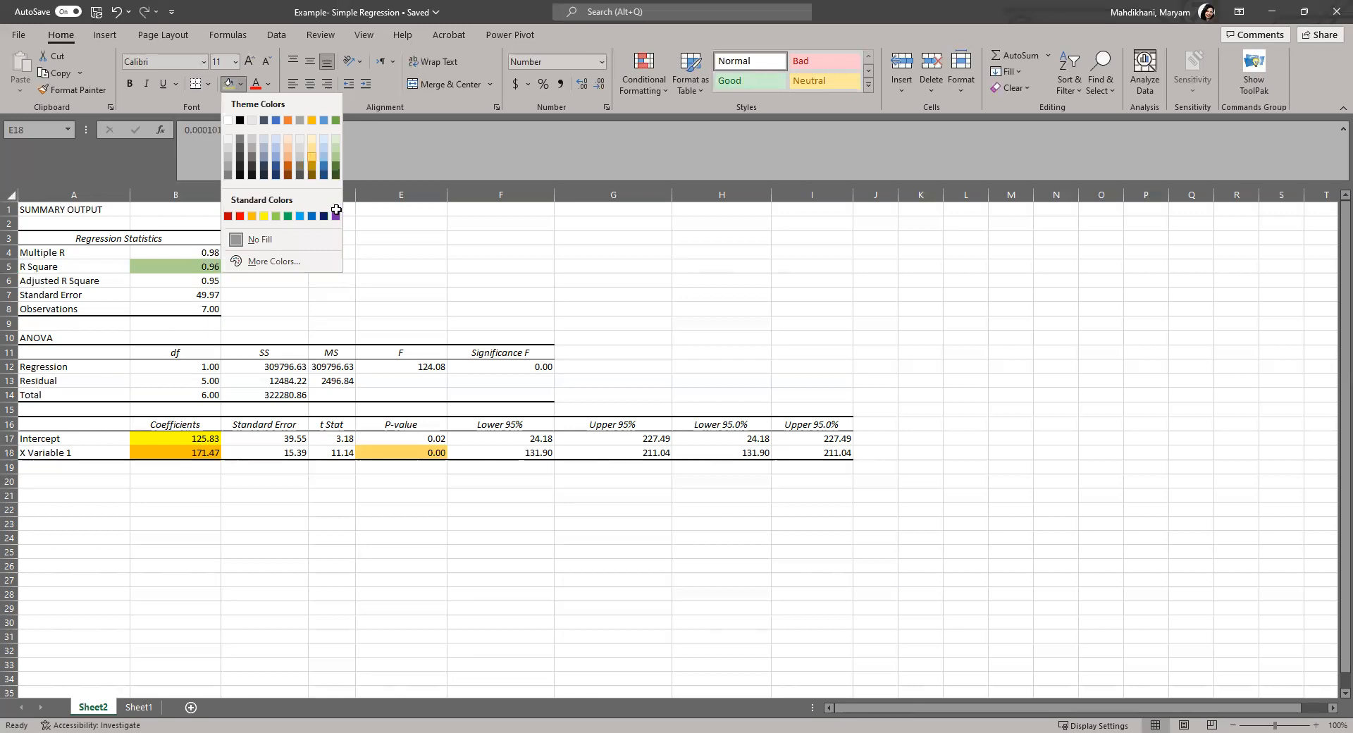
pyautogui.click(313, 157)
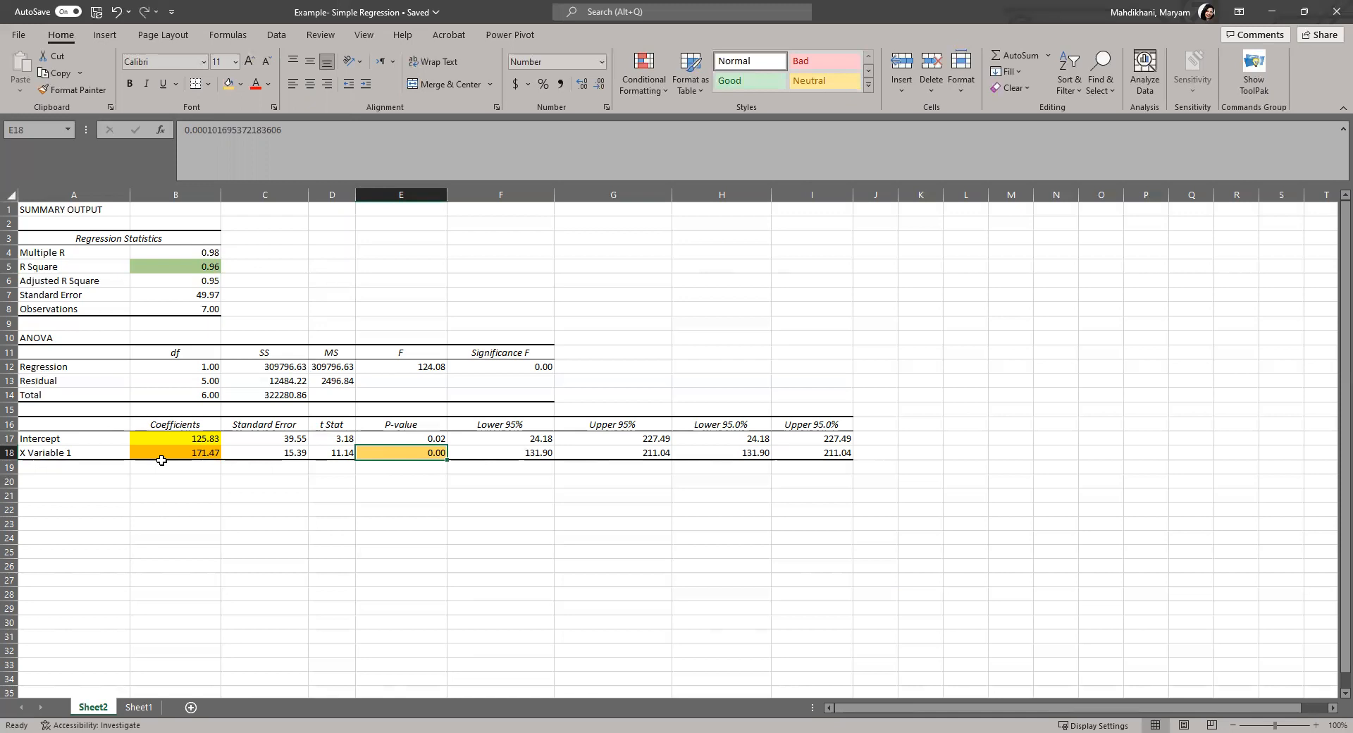
# Enter the regression equation "Y= 125.83+171.47*X" as text in B21
pyautogui.click(186, 492)
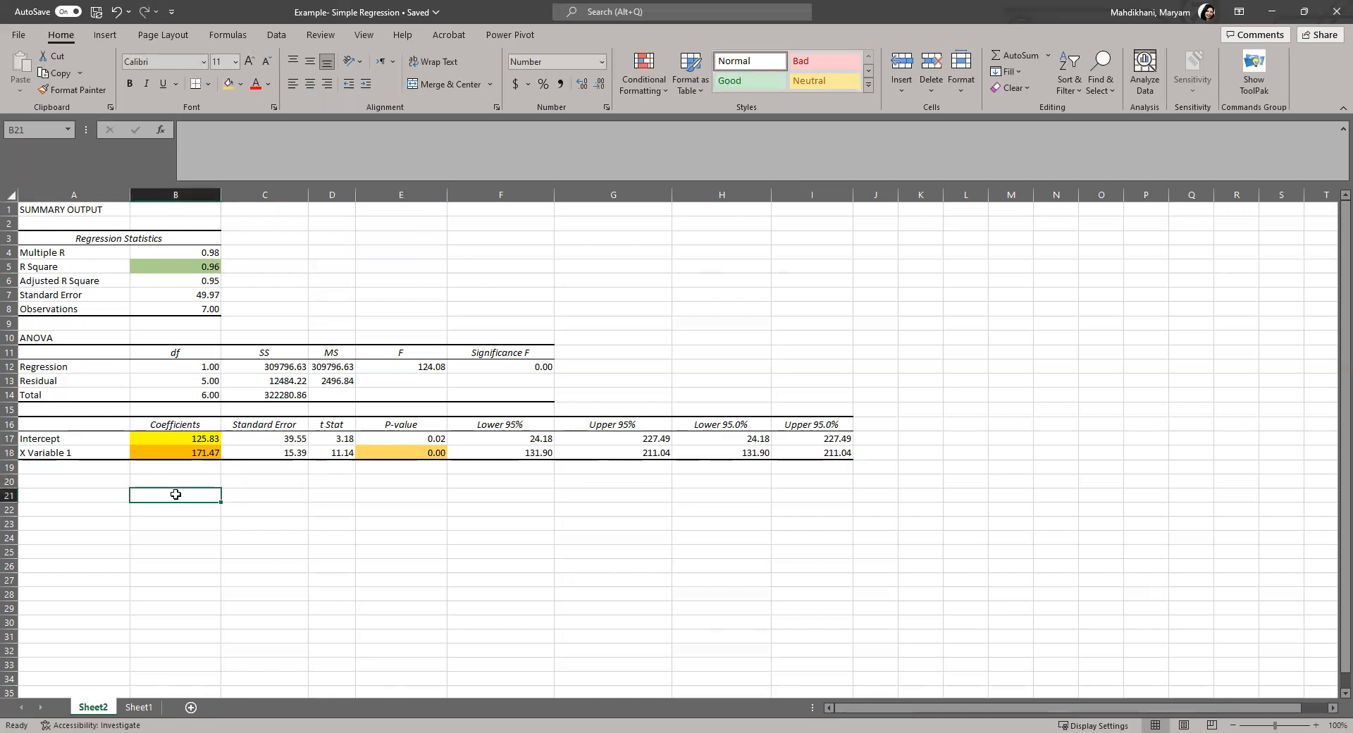
pyautogui.write('Y= 125')
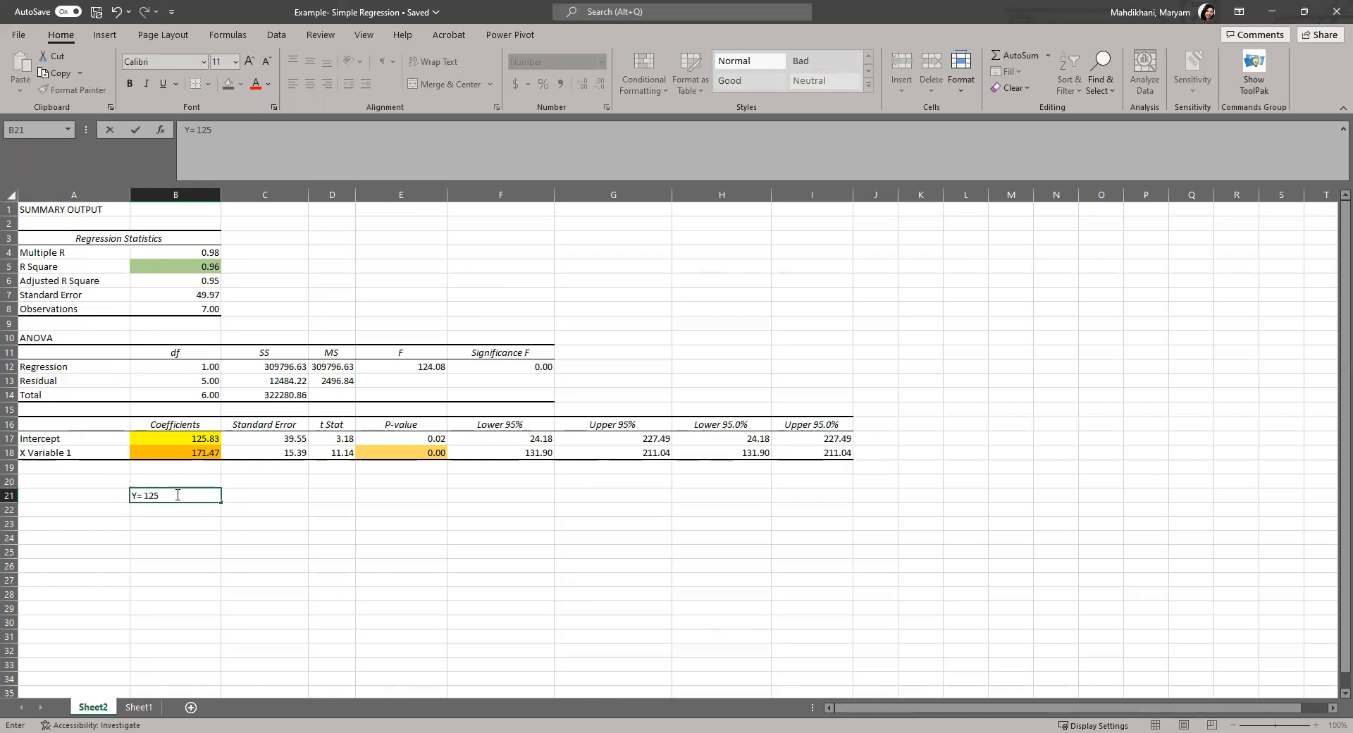
pyautogui.write('.83+171.47*X')
pyautogui.click(169, 539)
# Make the regression equation in B21 bold and increase its font size
pyautogui.click(177, 495)
pyautogui.click(128, 84)
pyautogui.click(235, 61)
pyautogui.click(223, 174)
pyautogui.click(271, 561)
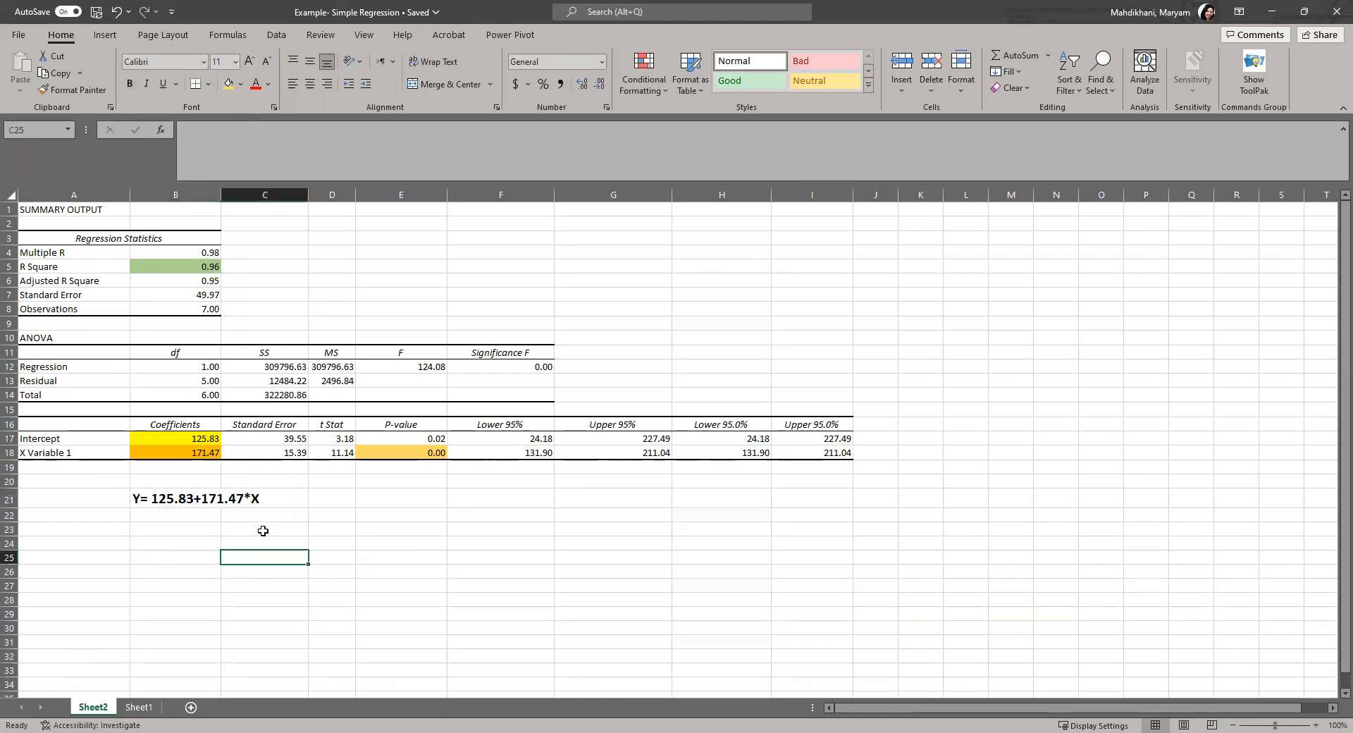
# Enter the hypothesis test conclusion "Reject the null Because 0.00 <0.05" in E19, below the P-value of X Variable 1
pyautogui.click(402, 454)
pyautogui.click(412, 470)
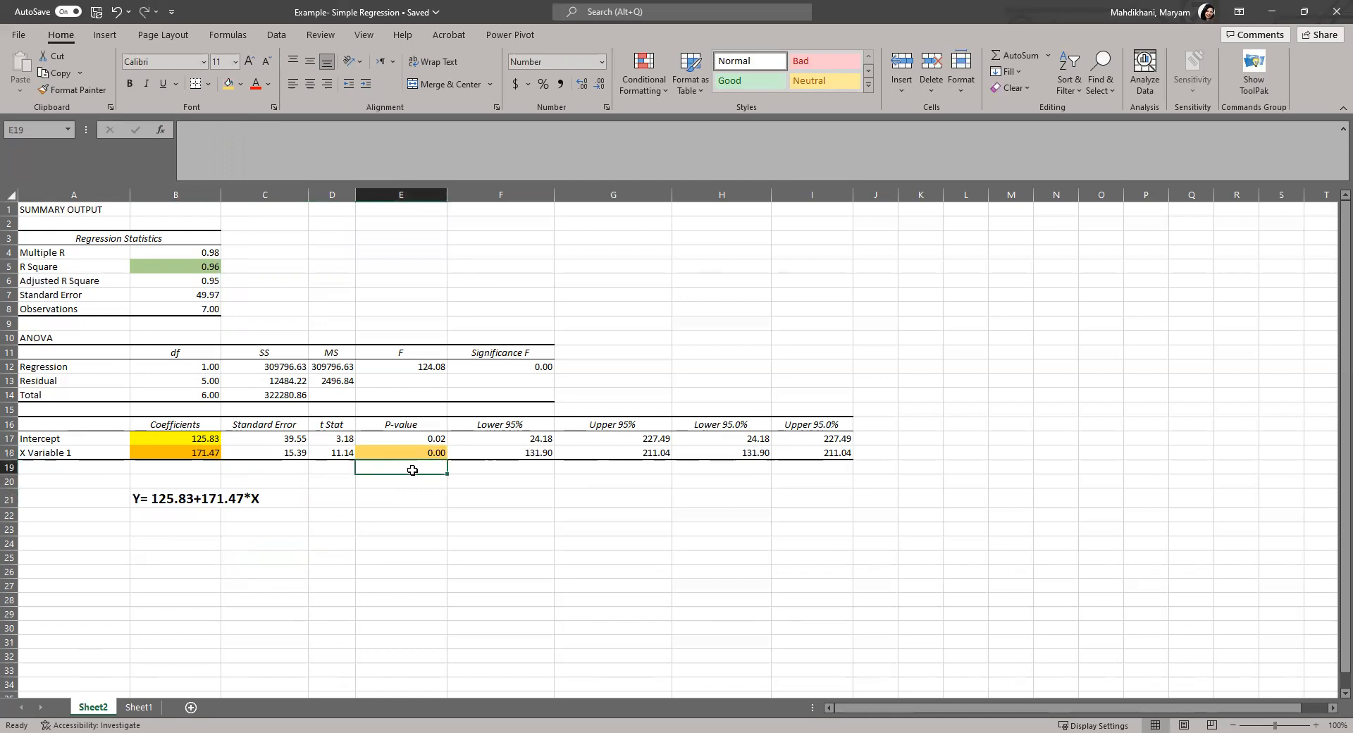
pyautogui.write('Reject the null Becay')
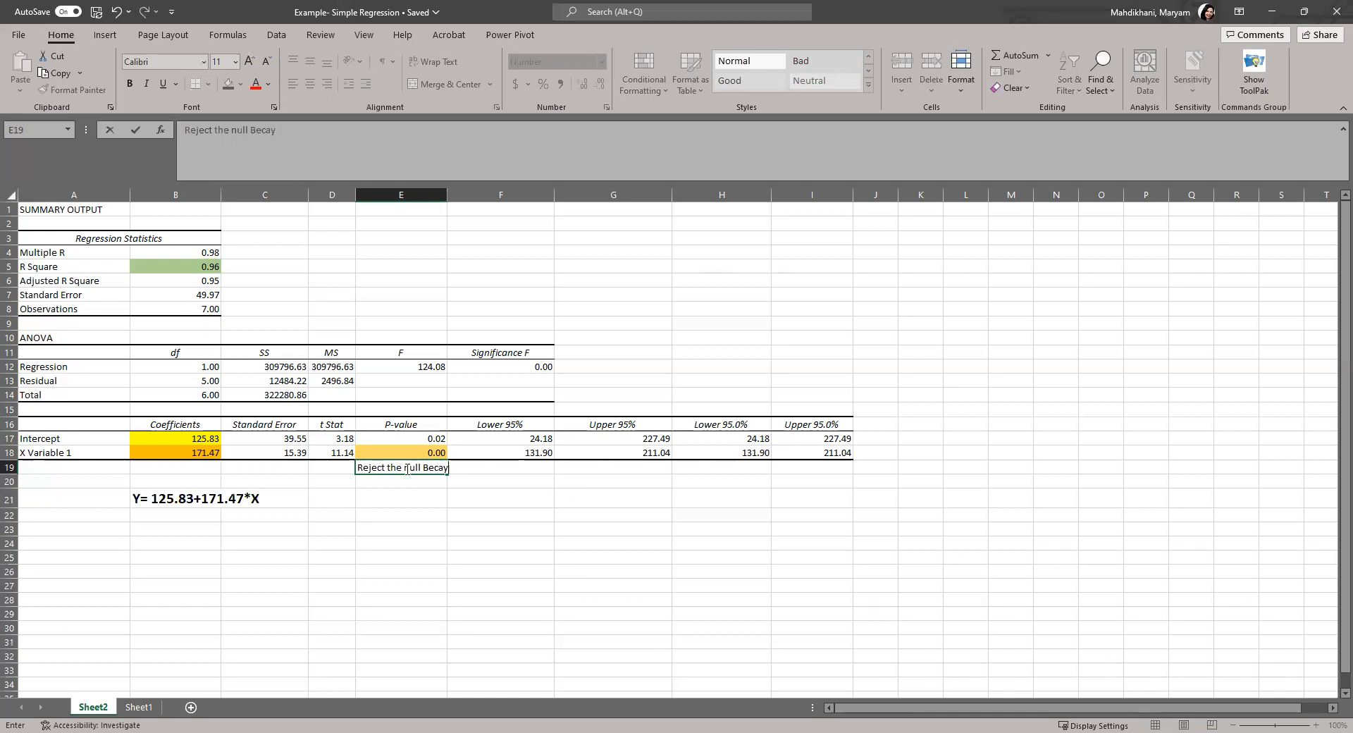
pyautogui.press('BackSpace')
pyautogui.press('BackSpace')
pyautogui.write('use 0.00 <0.05')
pyautogui.click(442, 542)
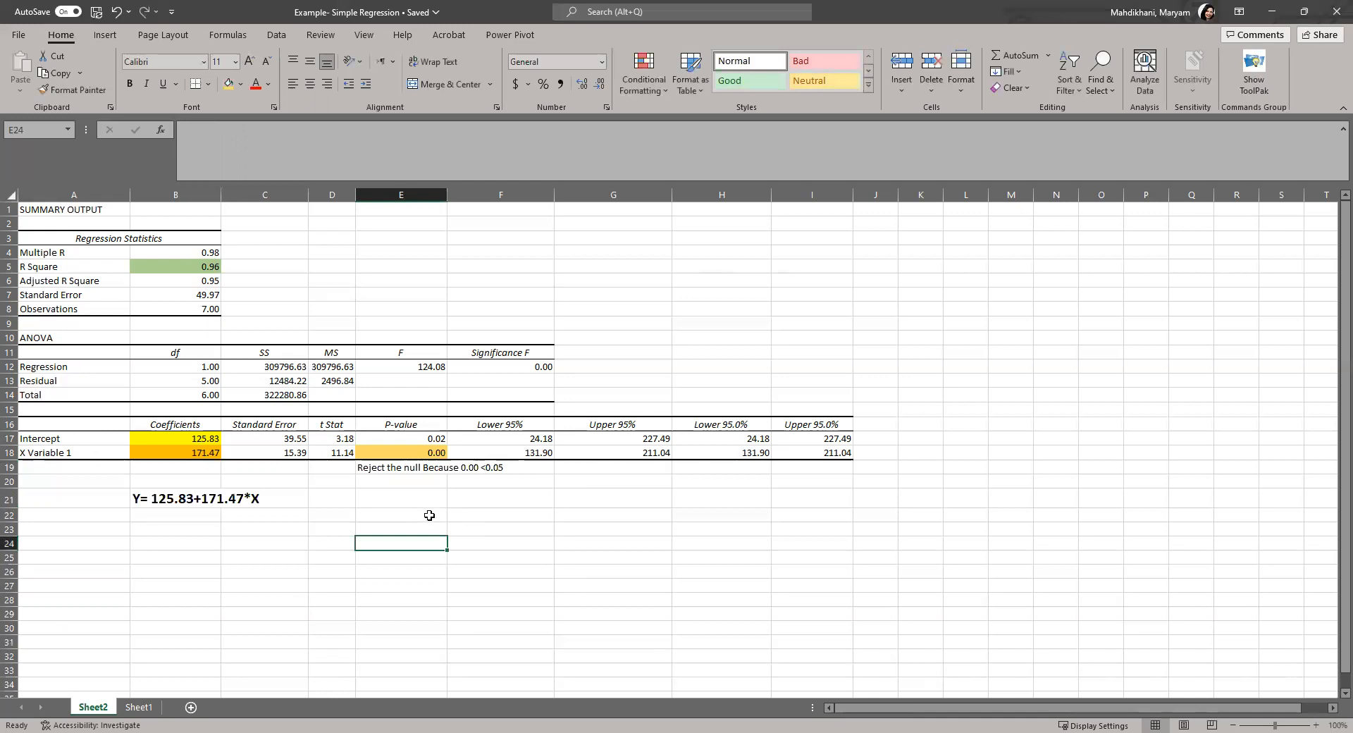